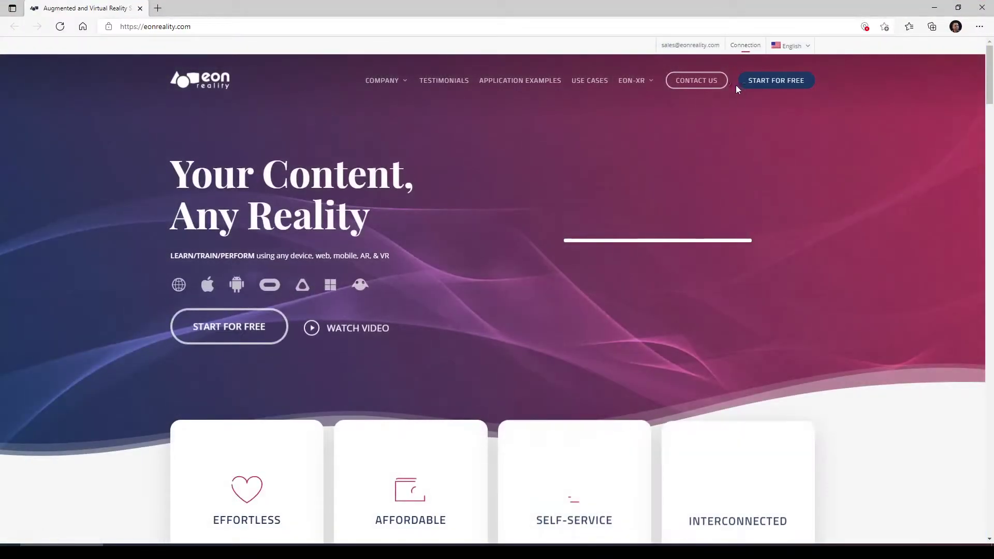
Go to the eon-xr.com site from the browser address bar
{"action": "left_click", "coordinate": [622, 27]}
{"action": "type", "text": "eon-xr"}
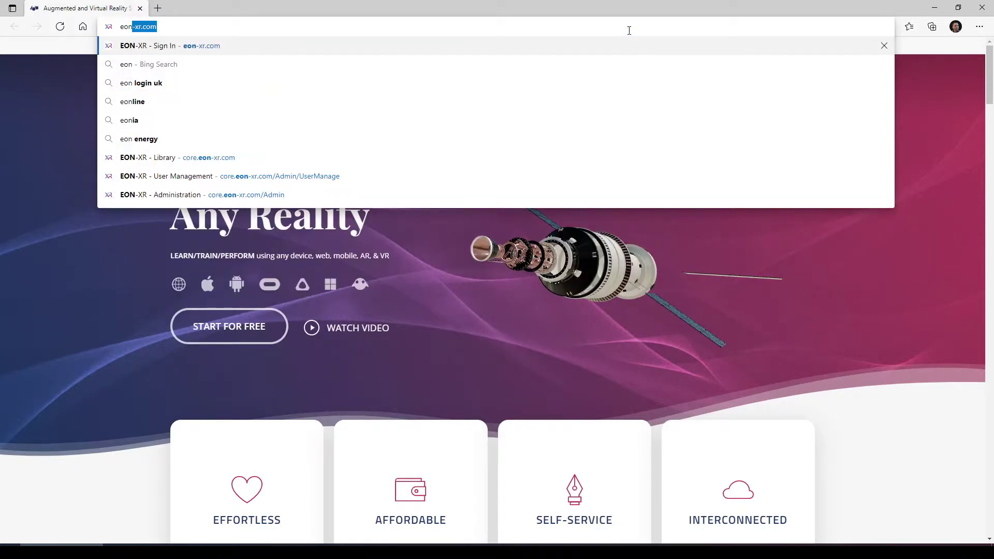
{"action": "key", "text": "Left"}
{"action": "key", "text": "Return"}
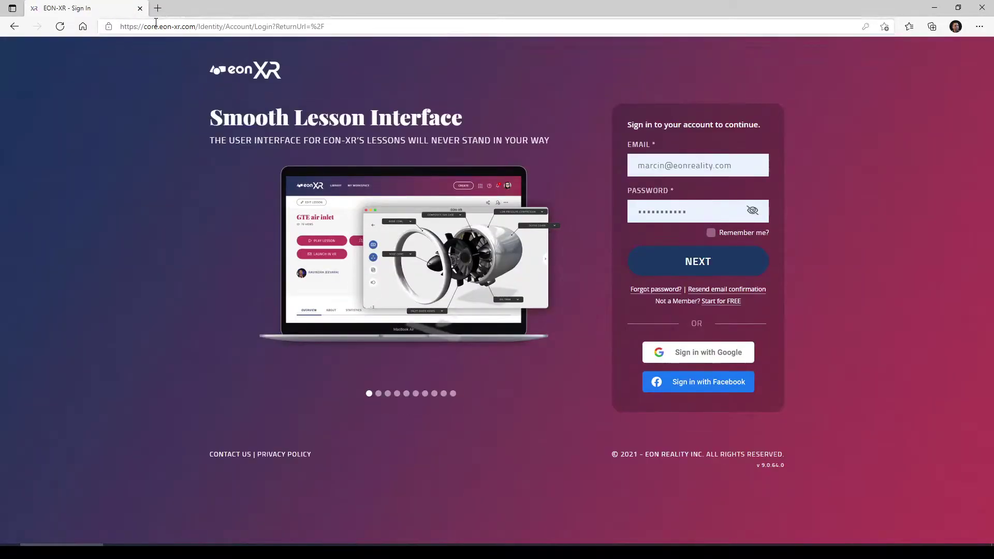
{"action": "double_click", "coordinate": [151, 27]}
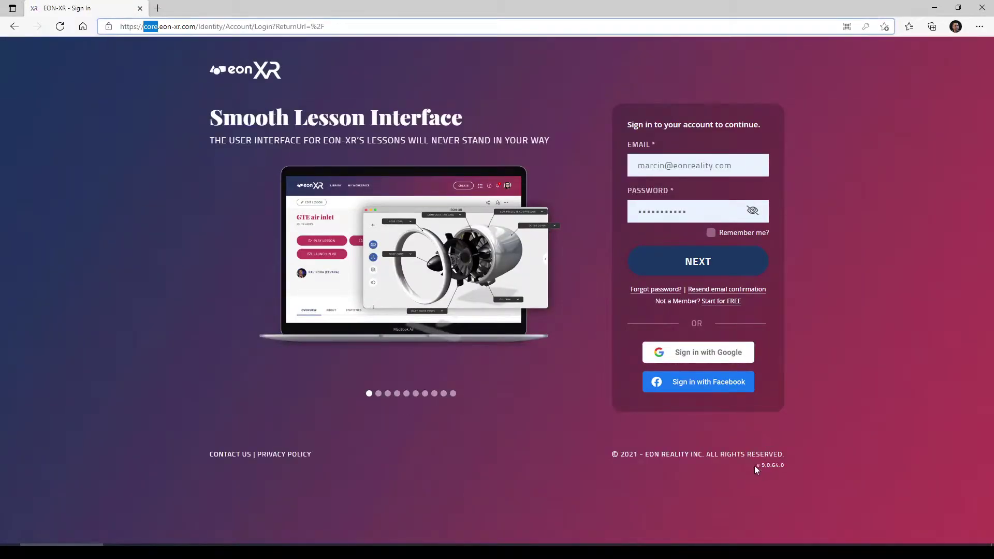
{"action": "left_click_drag", "start_coordinate": [756, 466], "coordinate": [789, 468]}
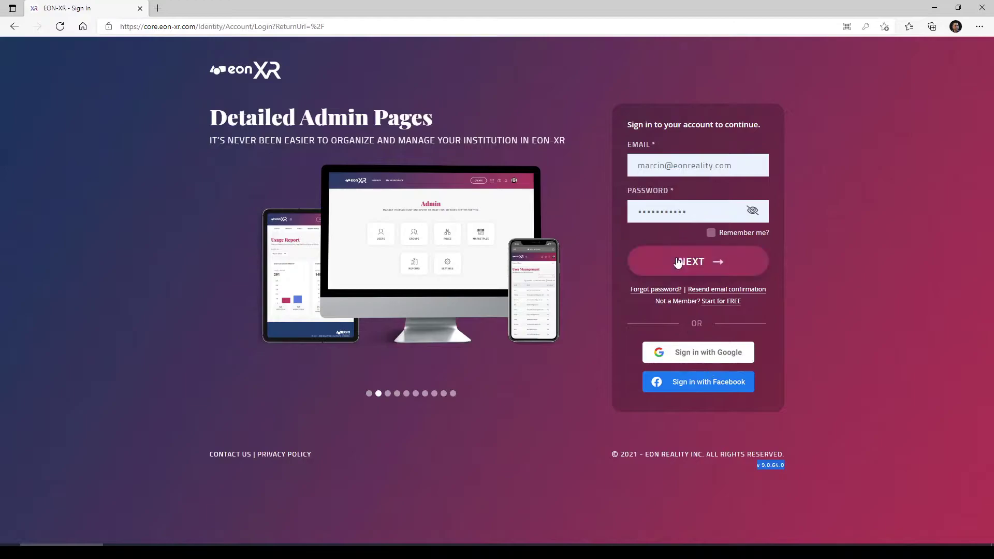
Sign in with the corrected account email and password, then dismiss the Create lesson choices
{"action": "left_click", "coordinate": [709, 165]}
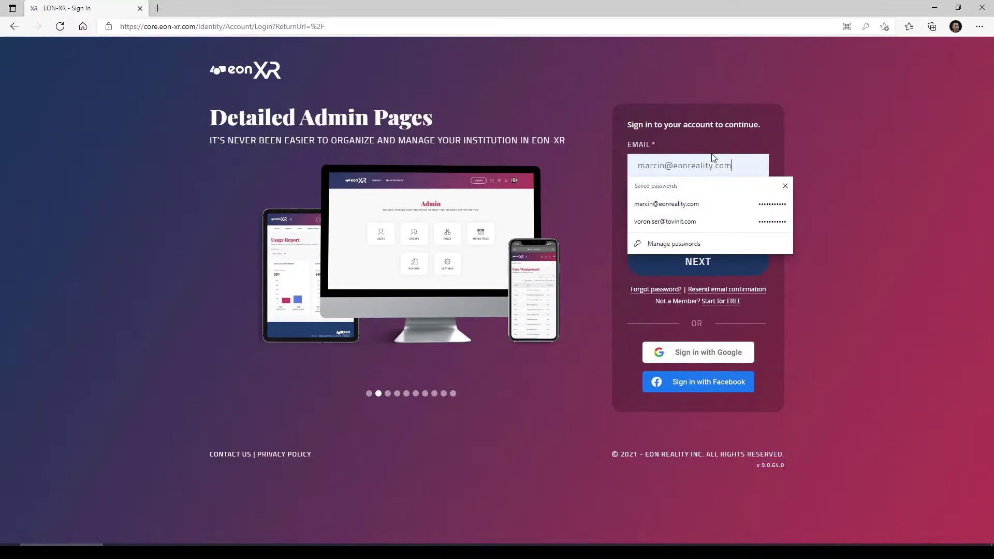
{"action": "key", "text": "Down"}
{"action": "key", "text": "Return"}
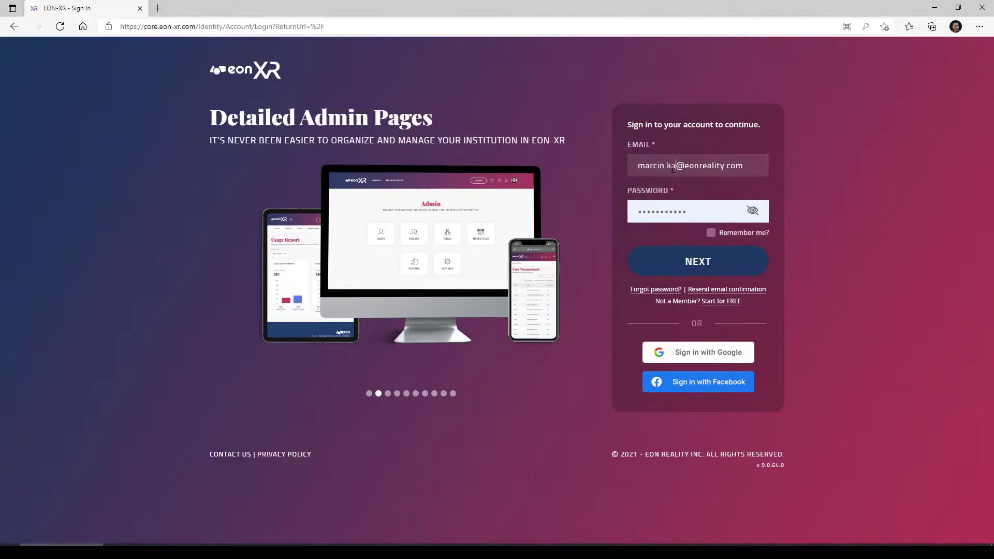
{"action": "left_click", "coordinate": [672, 166]}
{"action": "key", "text": "Tab"}
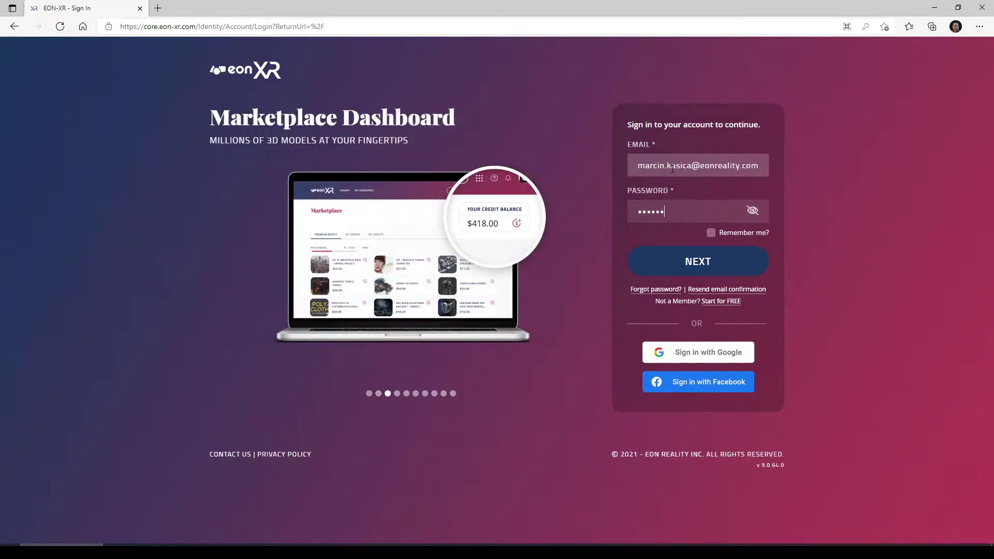
{"action": "key", "text": "Return"}
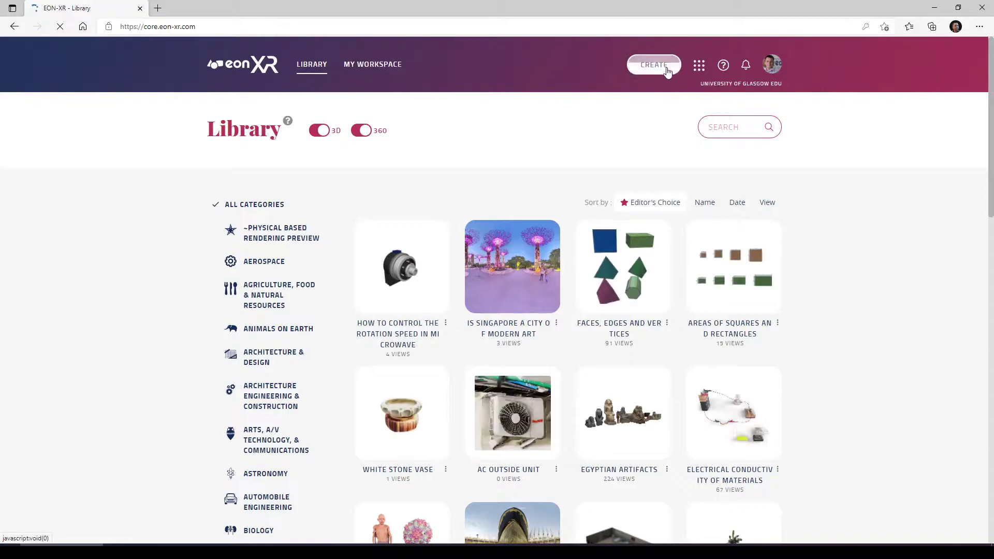
{"action": "left_click", "coordinate": [670, 67]}
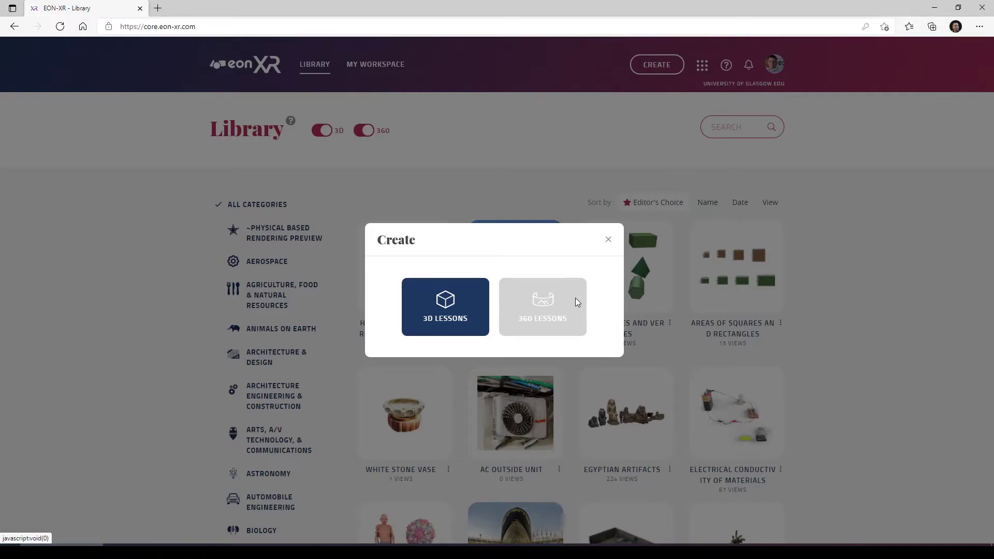
{"action": "left_click", "coordinate": [609, 243]}
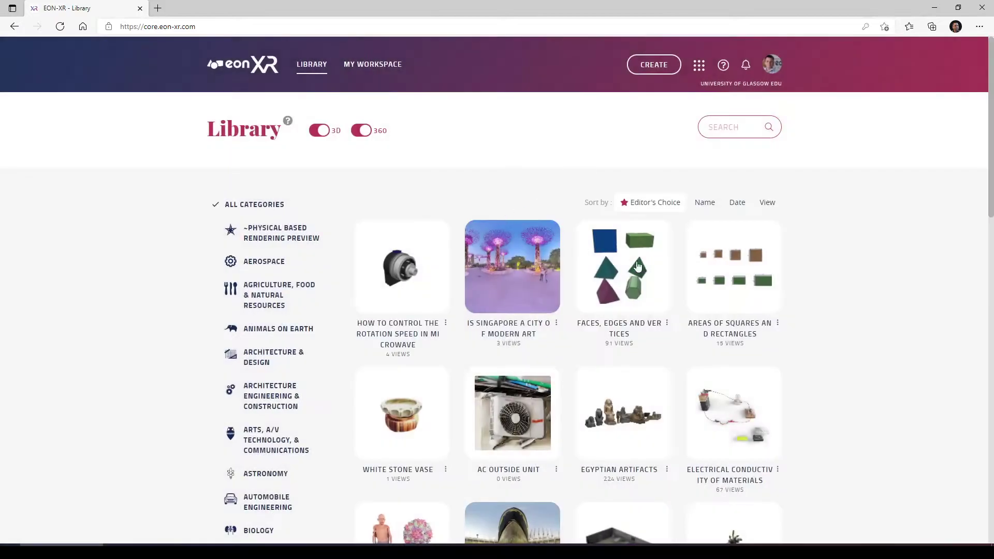
Open the classic.eon-xr.com site in the browser
{"action": "left_click", "coordinate": [635, 30]}
{"action": "type", "text": "cla"}
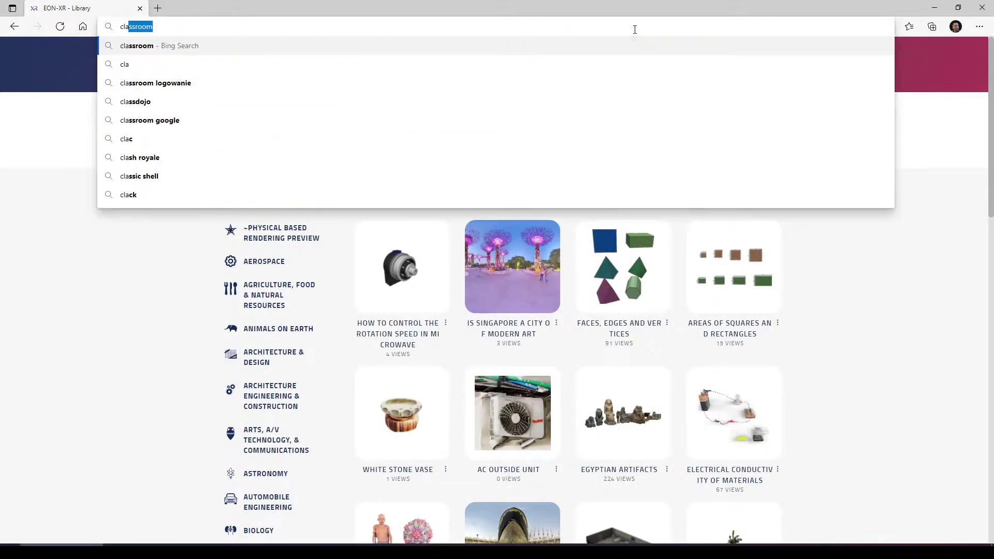
{"action": "type", "text": "ssic.eon-xr."}
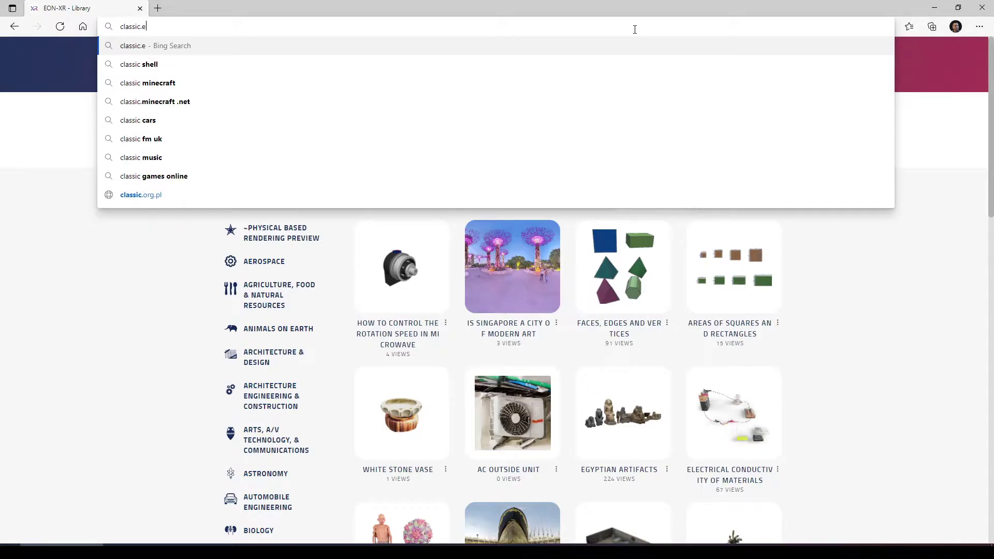
{"action": "type", "text": "com"}
{"action": "key", "text": "Return"}
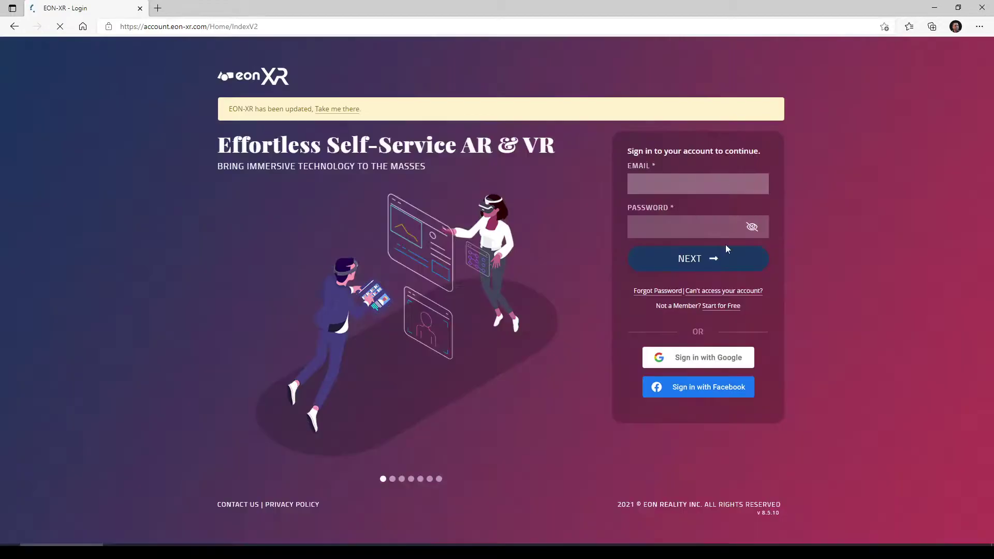
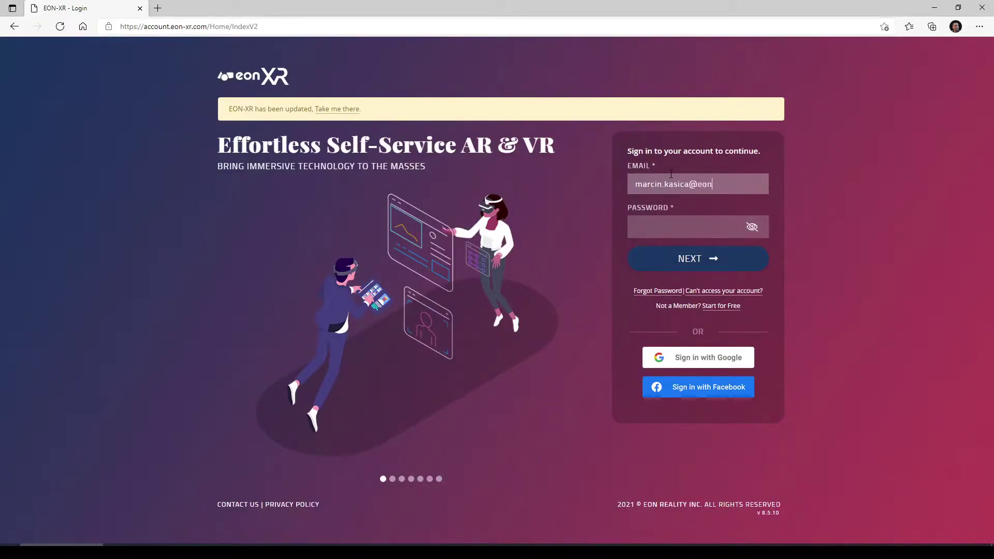
Log in on the Login page with the account email and password
{"action": "key", "text": "Tab"}
{"action": "type", "text": "*********"}
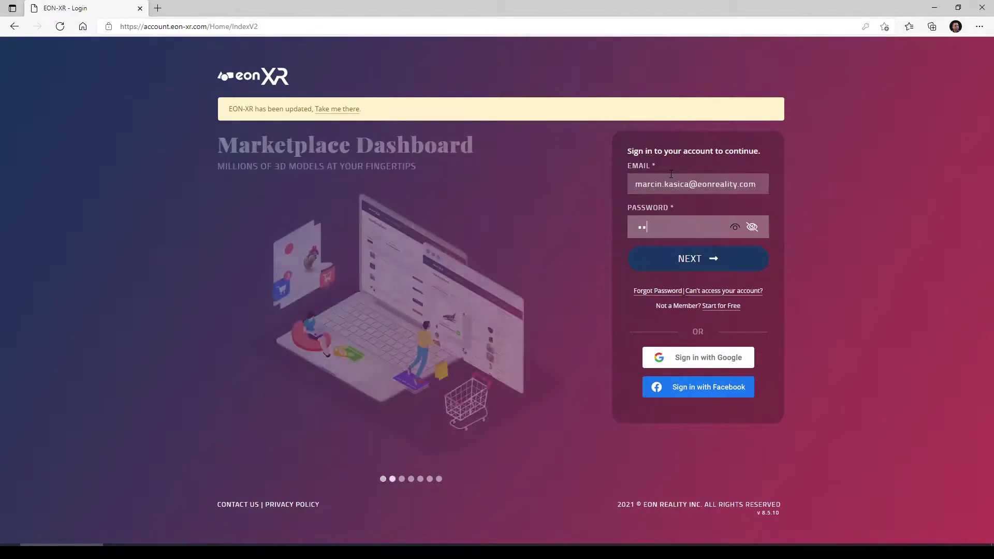
{"action": "type", "text": "*"}
{"action": "key", "text": "Return"}
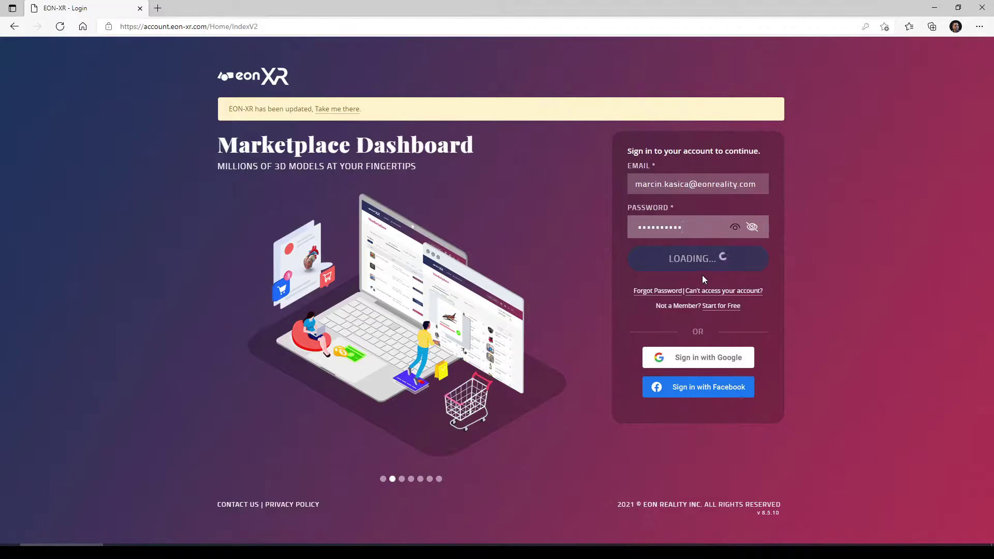
{"action": "triple_click", "coordinate": [770, 513]}
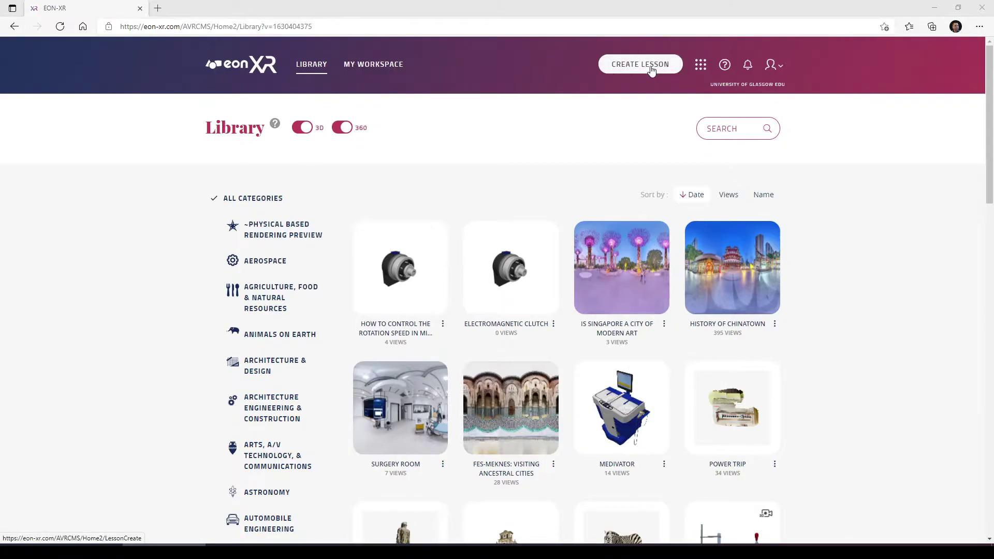
Download the EON-XR Windows installer from the profile menu's Downloads page
{"action": "left_click", "coordinate": [774, 66]}
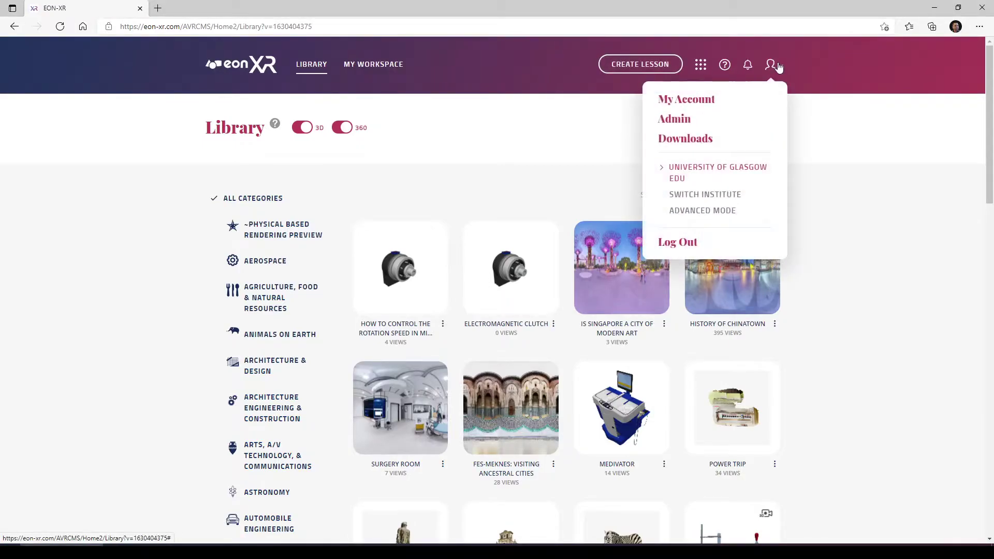
{"action": "left_click", "coordinate": [693, 138]}
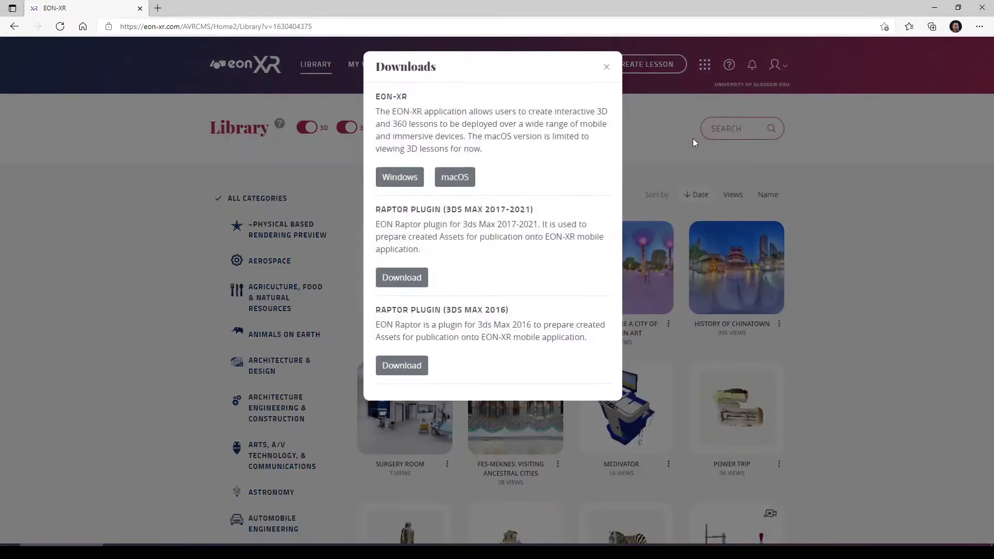
{"action": "left_click", "coordinate": [406, 179]}
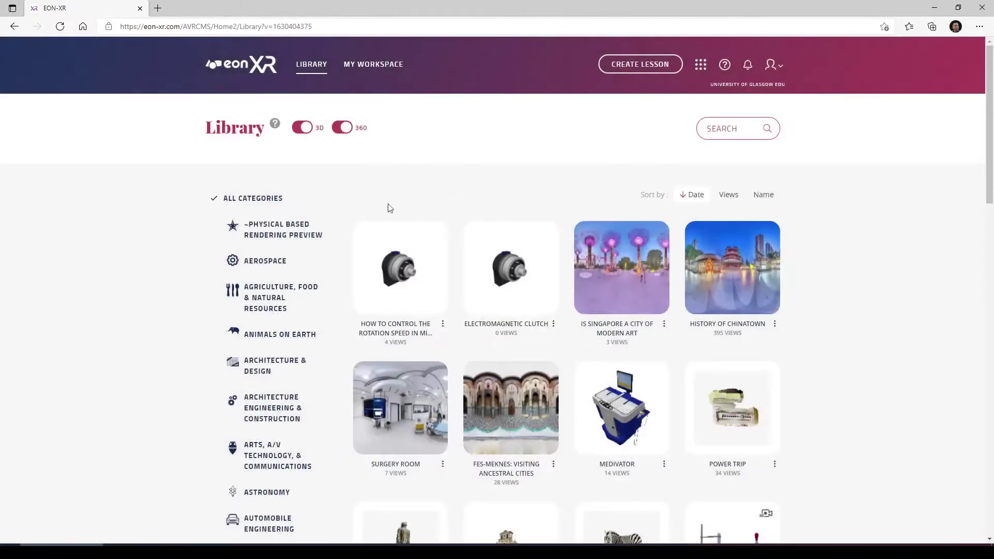
{"action": "left_click", "coordinate": [644, 66]}
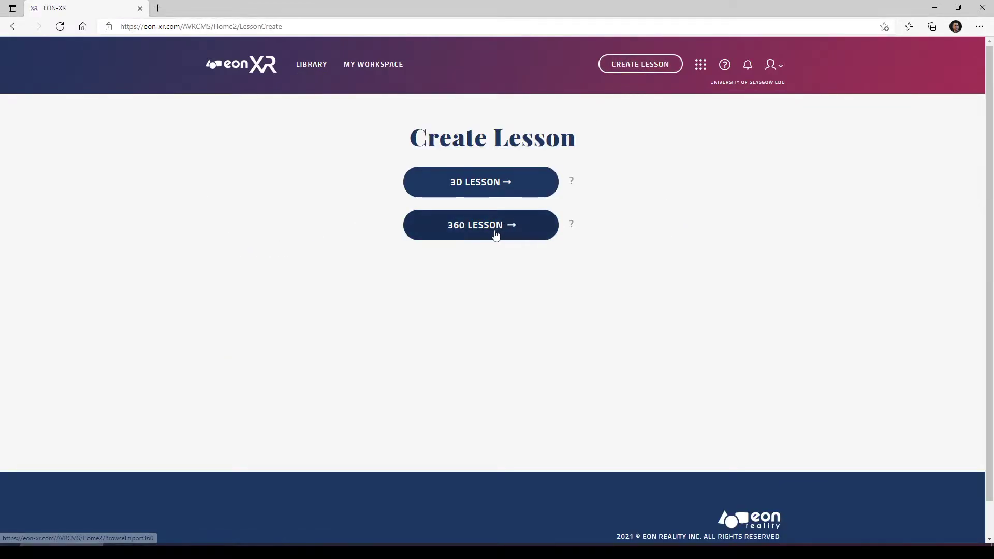
Choose a 360 lesson and browse existing 360 content for it
{"action": "left_click", "coordinate": [461, 231]}
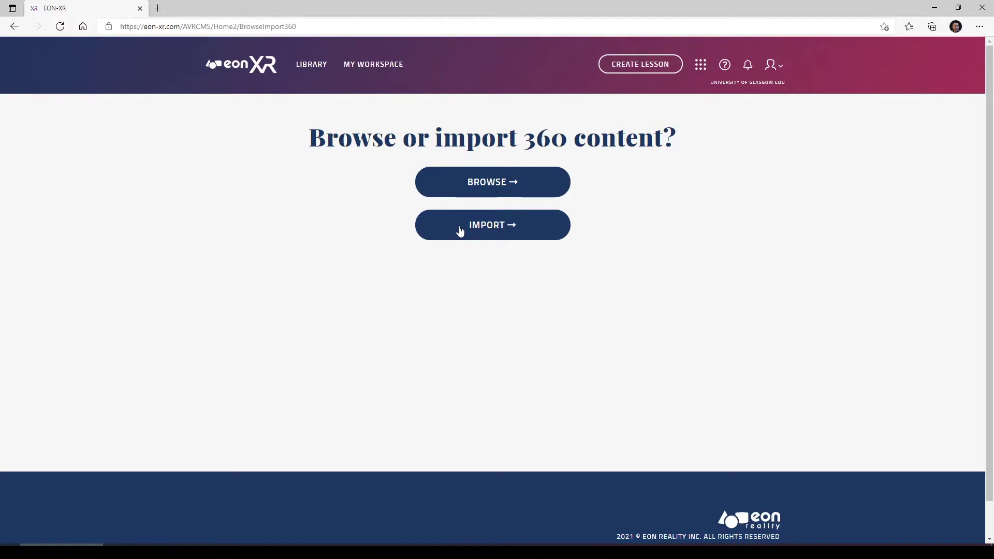
{"action": "left_click", "coordinate": [486, 185]}
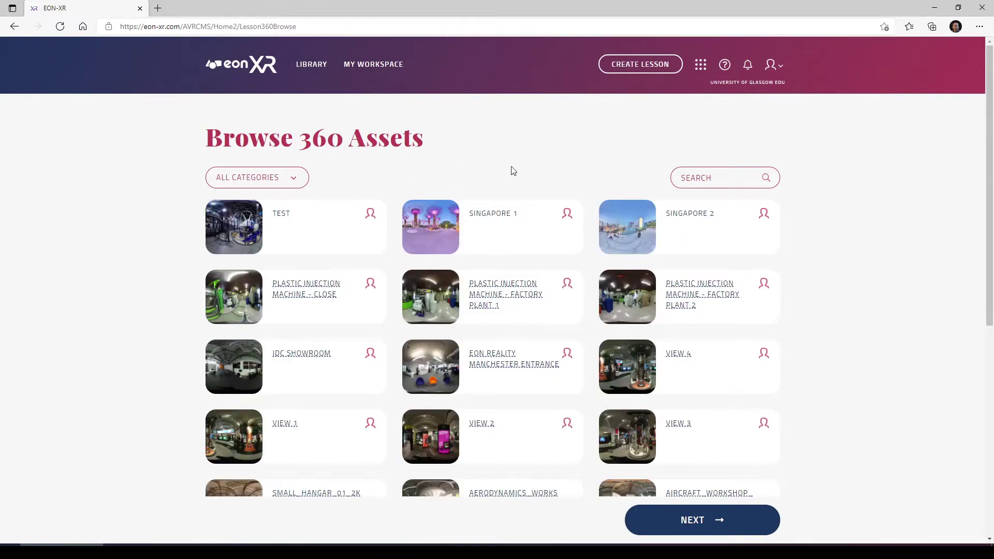
Select Singapore 1, Singapore 2 and two more 360 scenes, then continue to Lesson Setup
{"action": "left_click", "coordinate": [410, 222]}
{"action": "left_click", "coordinate": [616, 221]}
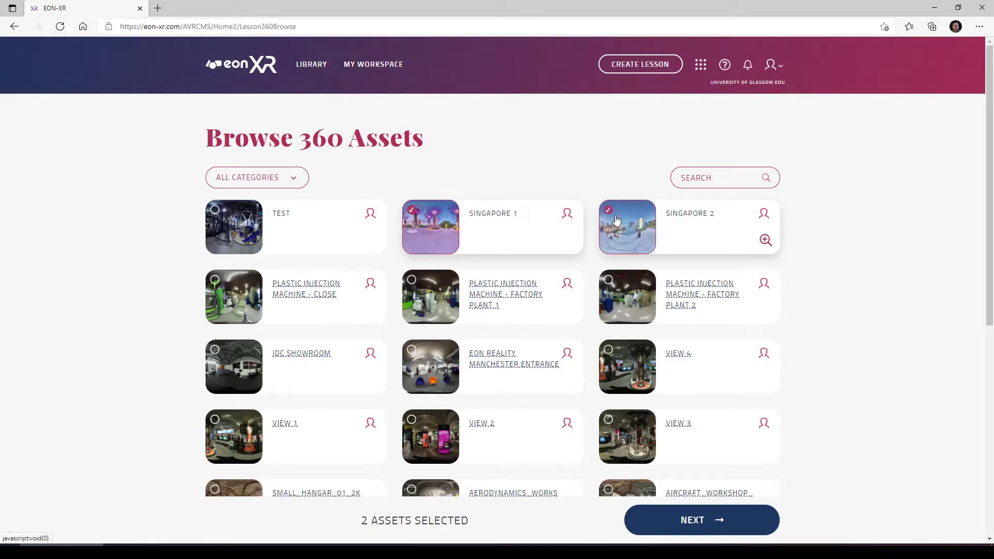
{"action": "left_click", "coordinate": [418, 365]}
{"action": "left_click", "coordinate": [224, 367]}
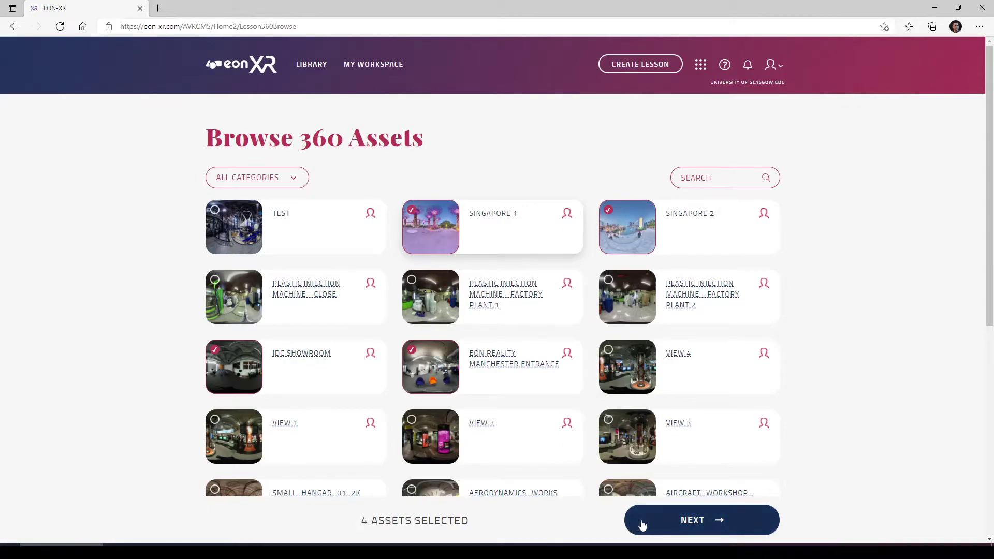
{"action": "left_click", "coordinate": [687, 521]}
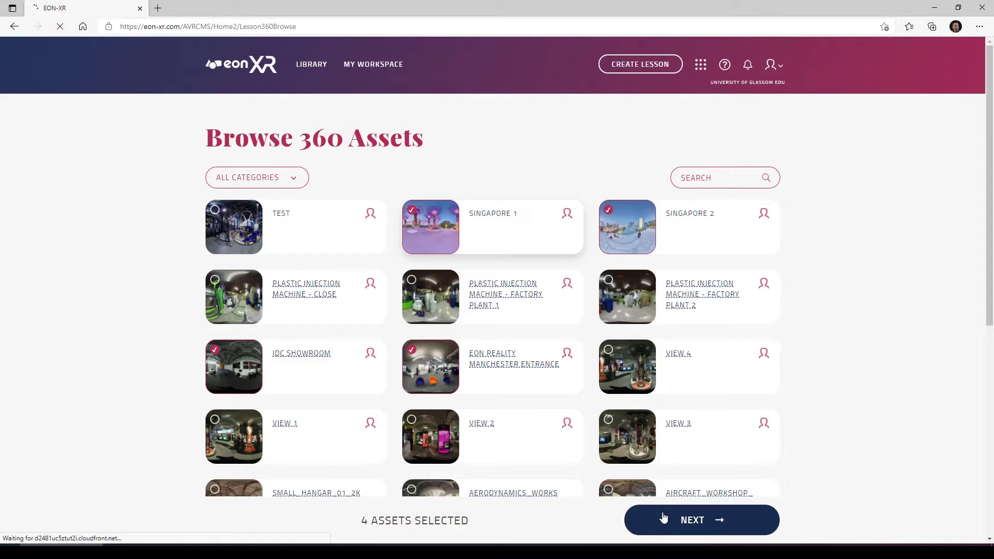
{"action": "left_click", "coordinate": [663, 517]}
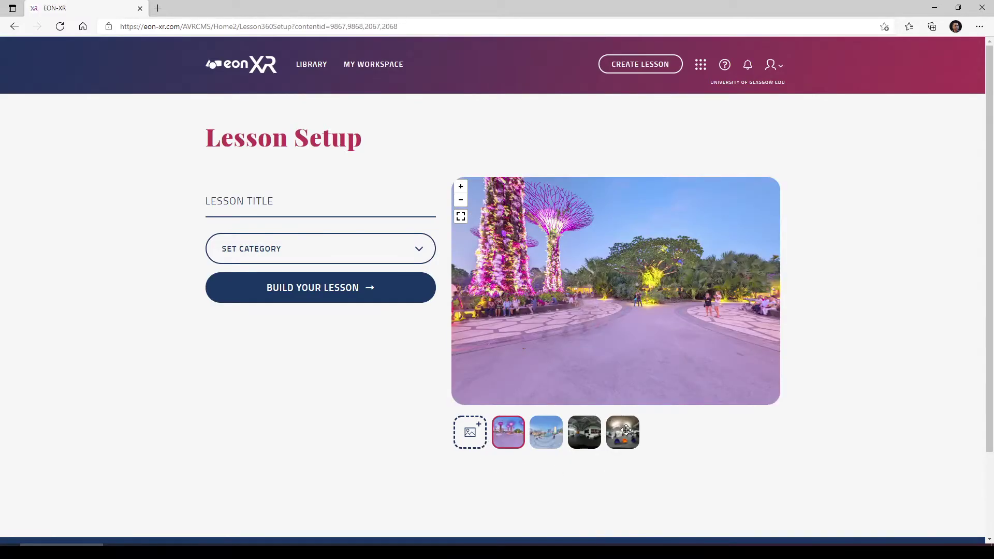
Move the dark interior scene to the first slot without adding another 360 asset
{"action": "left_click_drag", "start_coordinate": [594, 432], "coordinate": [507, 434]}
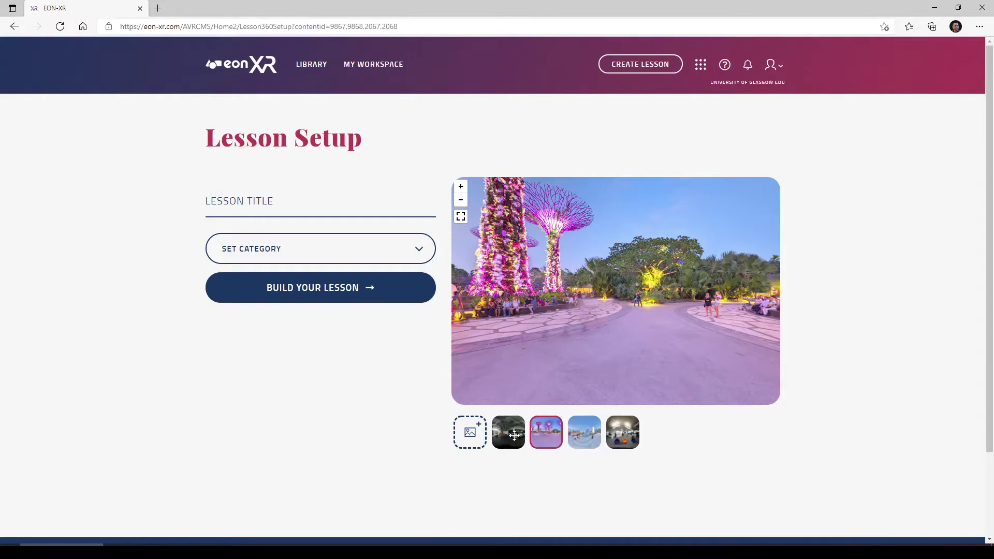
{"action": "left_click", "coordinate": [471, 441]}
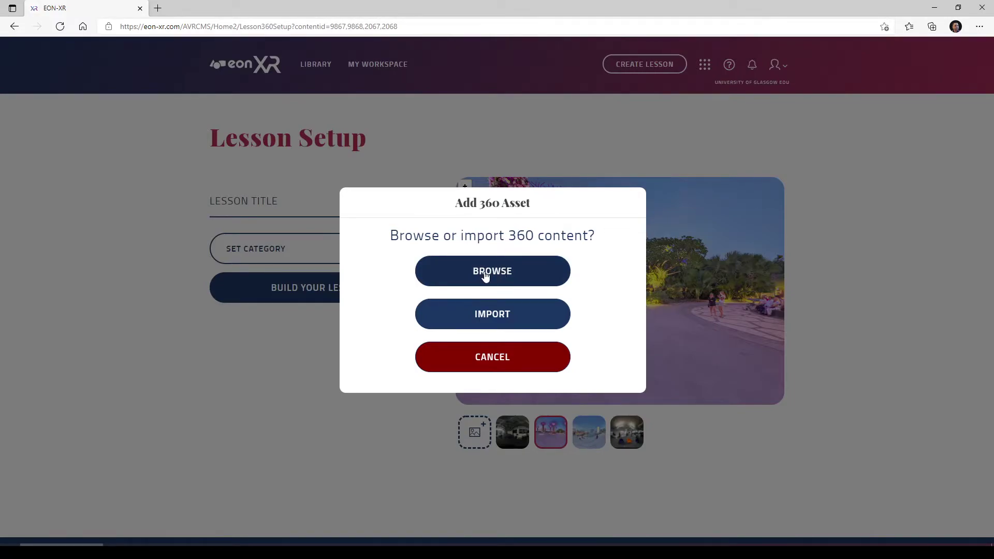
{"action": "left_click", "coordinate": [488, 362]}
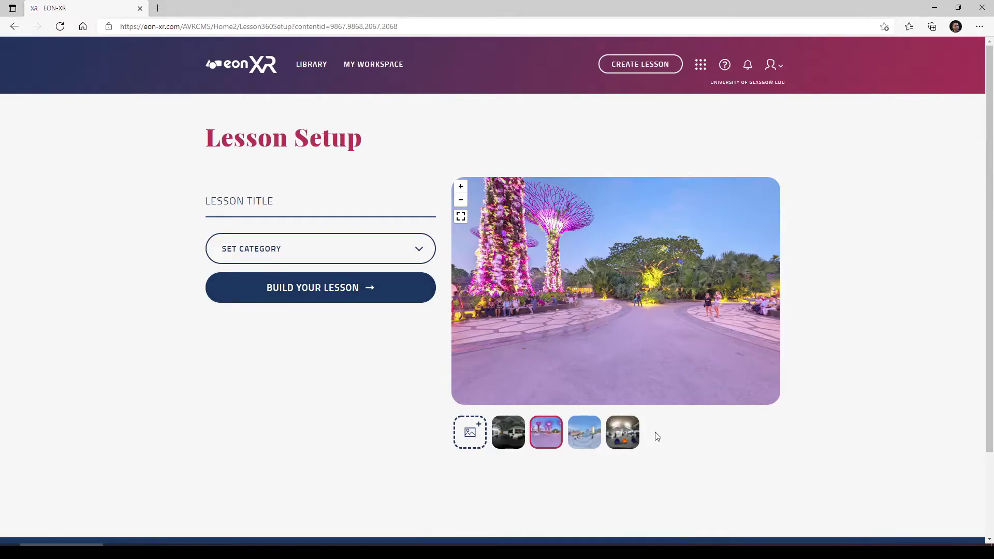
Enter 'Example of 360 environment' as the lesson title
{"action": "left_click", "coordinate": [284, 203]}
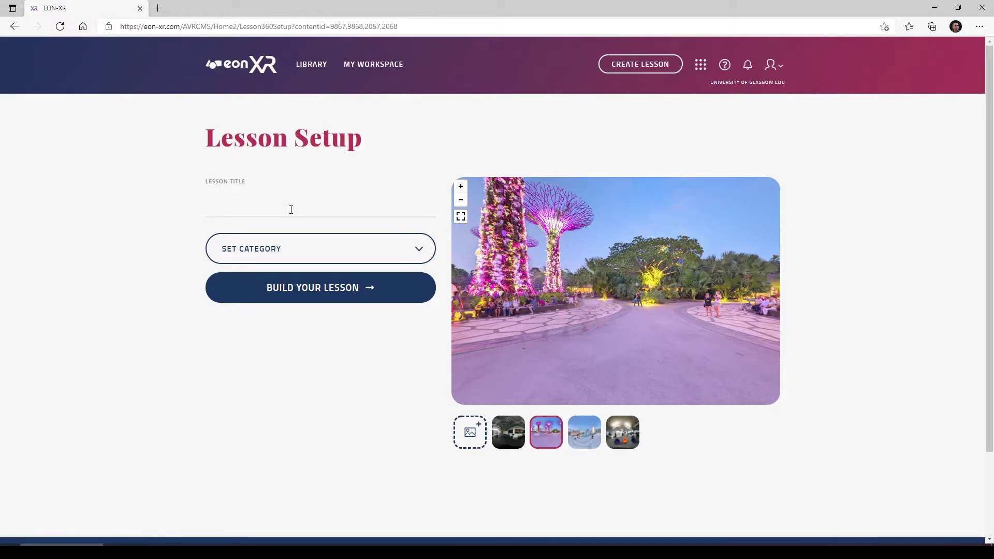
{"action": "type", "text": "Example of 360 enev"}
{"action": "type", "text": "ronment"}
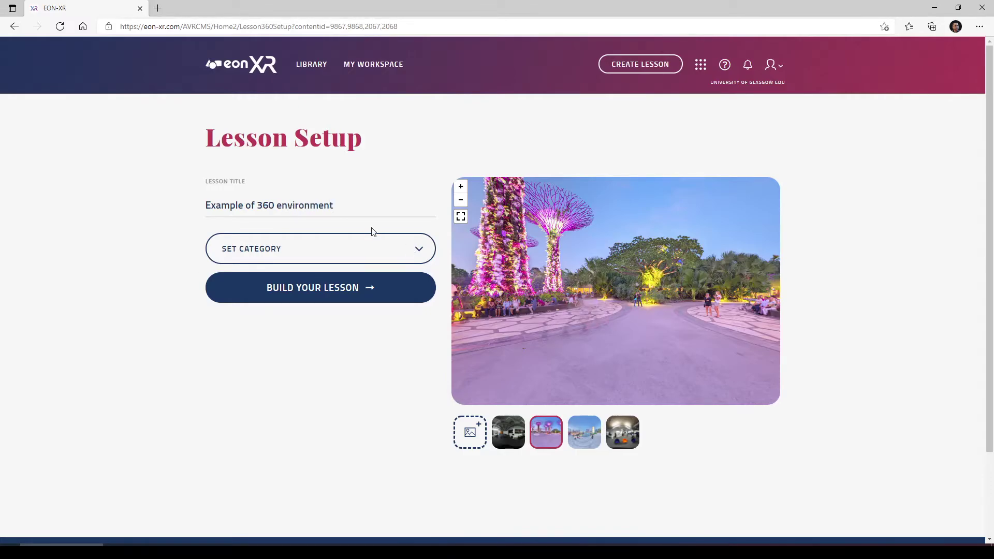
{"action": "left_click", "coordinate": [376, 245]}
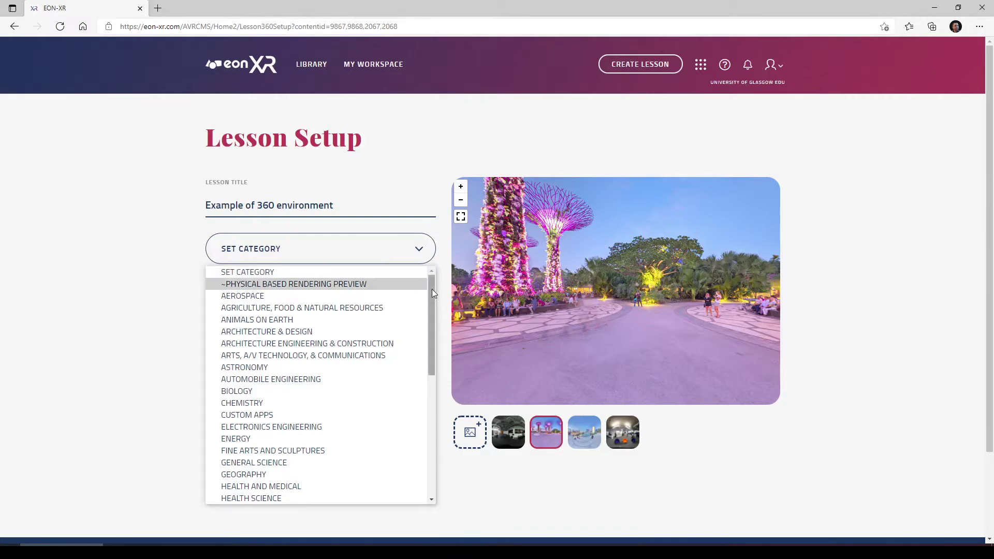
Set the lesson category to MISCELLANEOUS and build the lesson
{"action": "left_click_drag", "start_coordinate": [432, 289], "coordinate": [436, 428]}
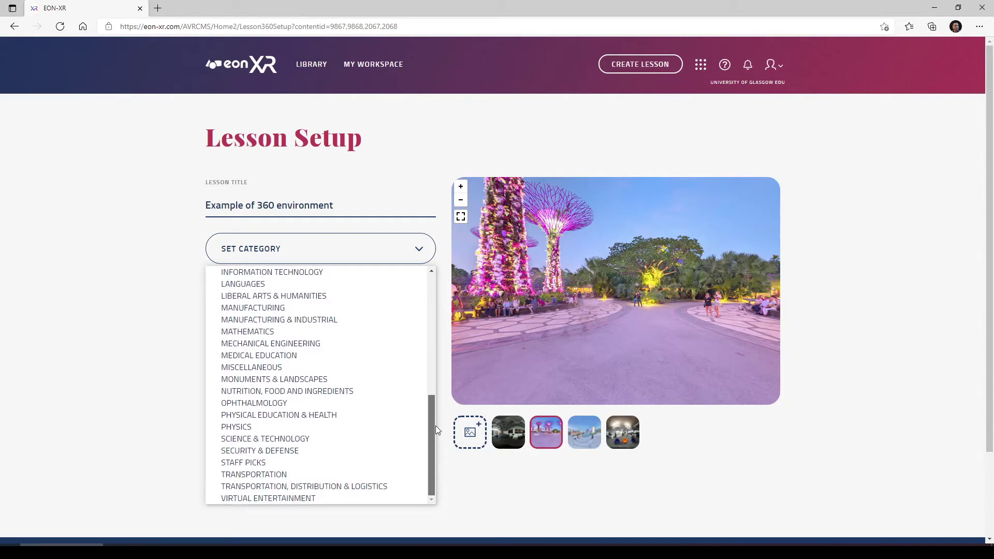
{"action": "left_click", "coordinate": [283, 369]}
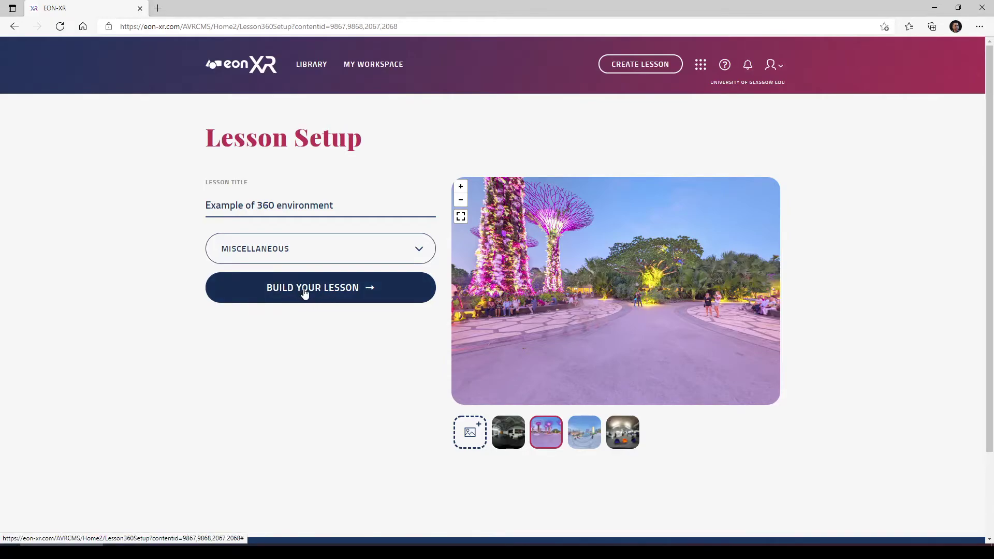
{"action": "left_click", "coordinate": [304, 292]}
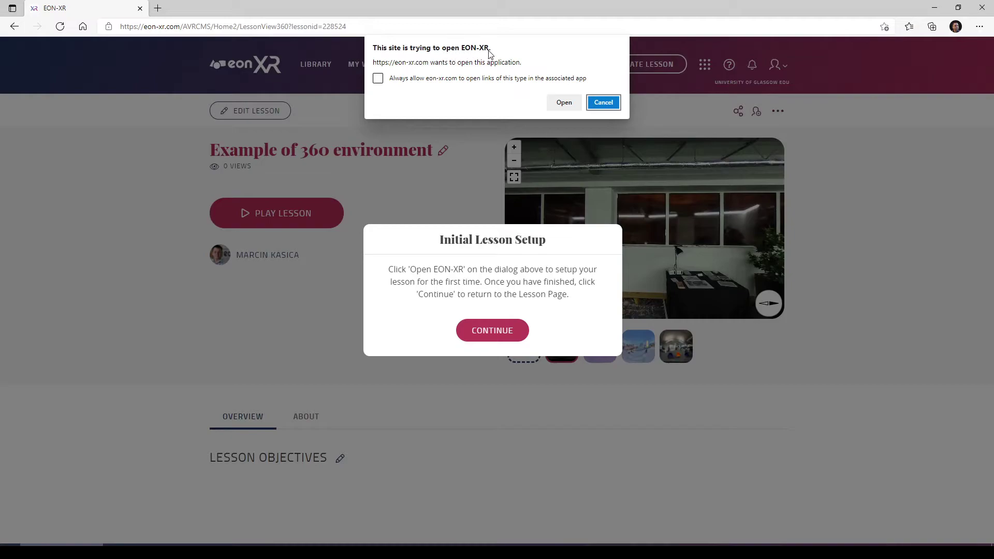
Launch the EON-XR desktop app for the lesson and centre its window while it loads
{"action": "left_click", "coordinate": [564, 103]}
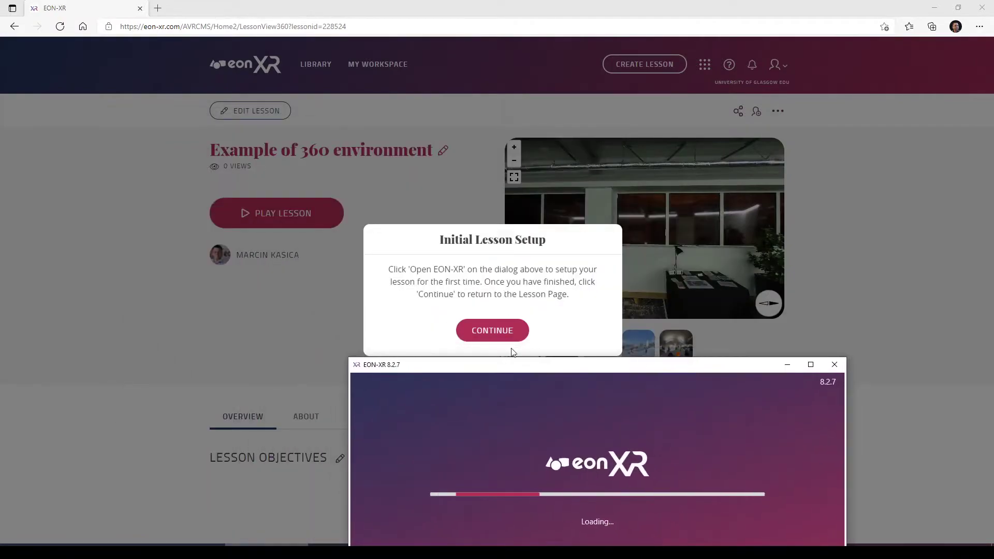
{"action": "left_click_drag", "start_coordinate": [580, 366], "coordinate": [490, 186]}
{"action": "left_click", "coordinate": [305, 187]}
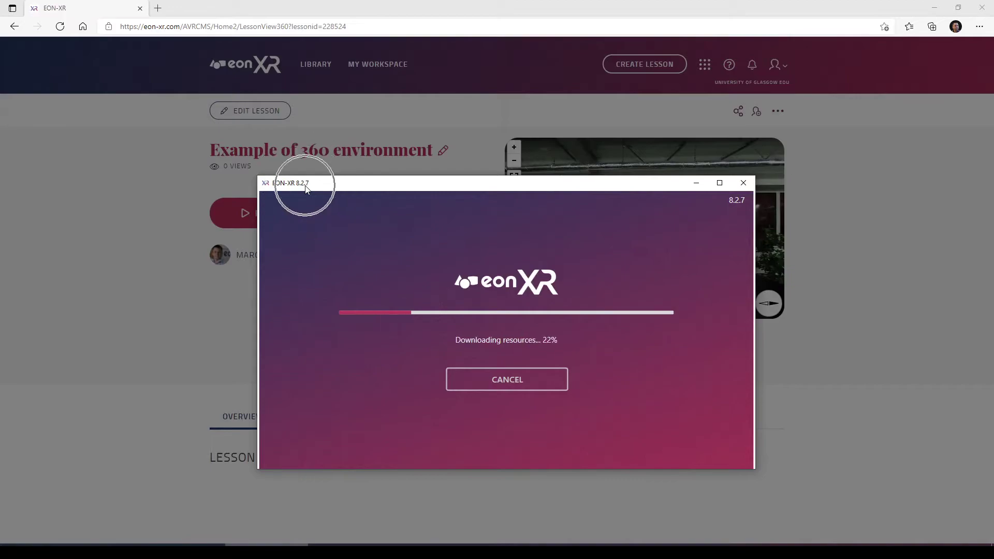
{"action": "left_click", "coordinate": [741, 204]}
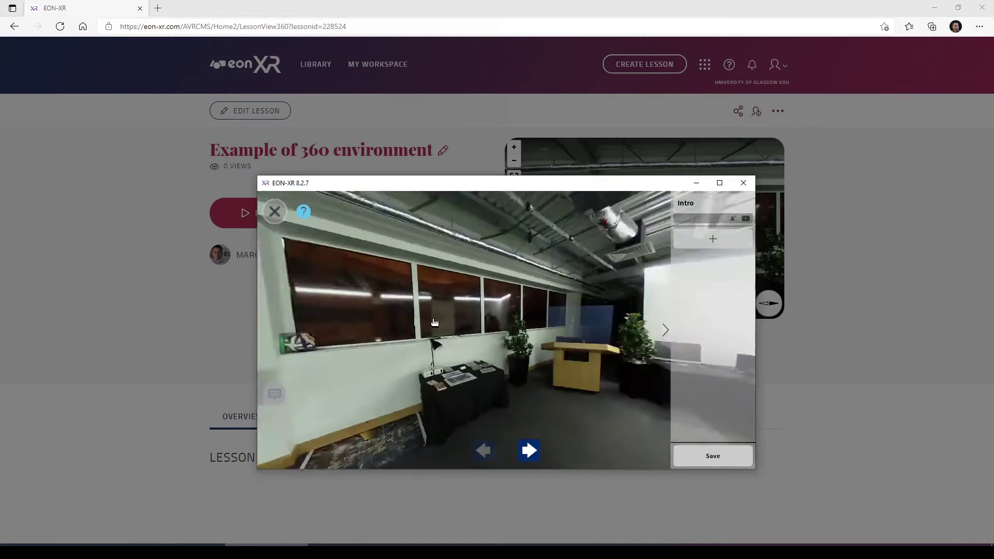
Advance through the 360 scenes to the office showroom
{"action": "left_click", "coordinate": [529, 451]}
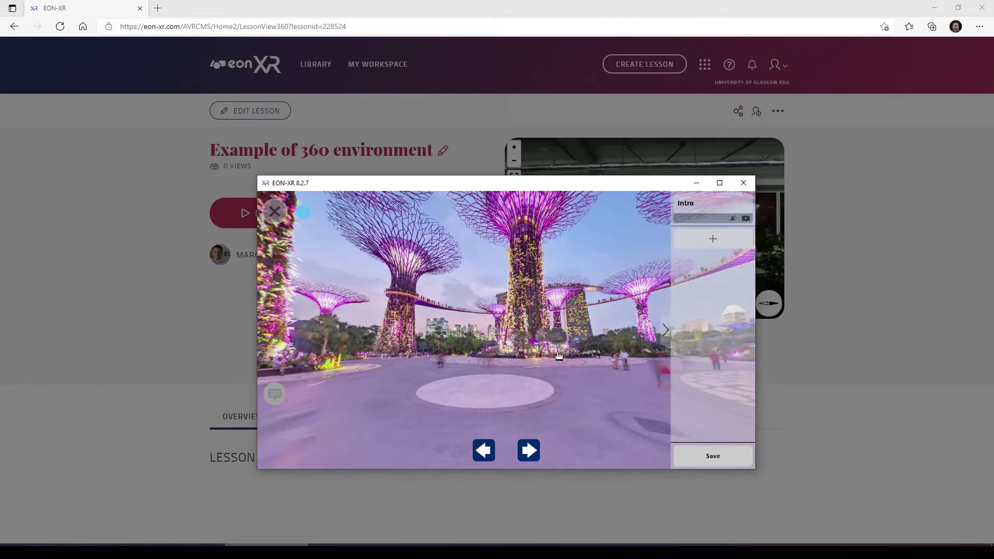
{"action": "left_click", "coordinate": [531, 456]}
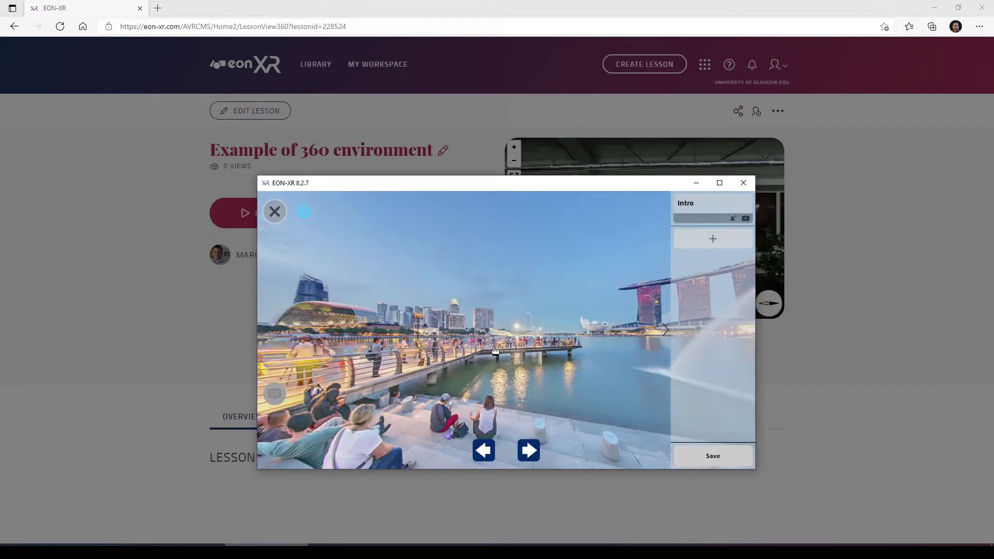
{"action": "left_click", "coordinate": [530, 453]}
{"action": "left_click", "coordinate": [527, 451]}
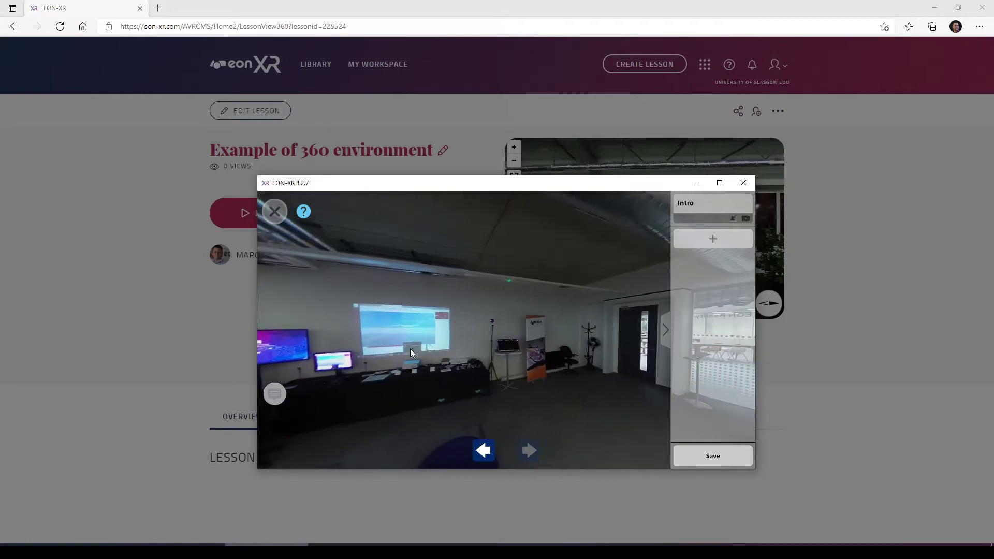
Place an 'Annotation Example' annotation on the projected screen as lesson step 1
{"action": "left_click", "coordinate": [410, 328]}
{"action": "double_click", "coordinate": [361, 332]}
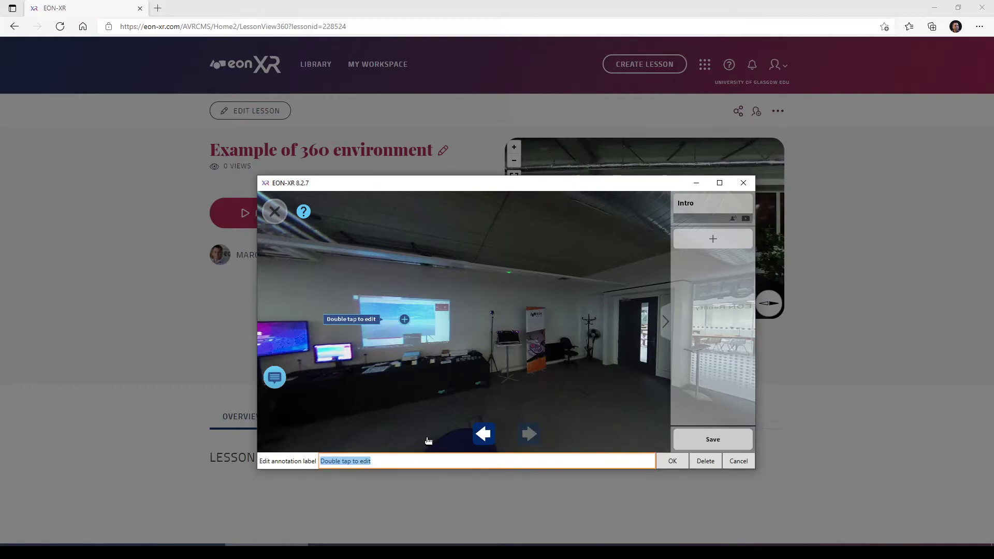
{"action": "type", "text": "Annotation Example"}
{"action": "left_click", "coordinate": [670, 464]}
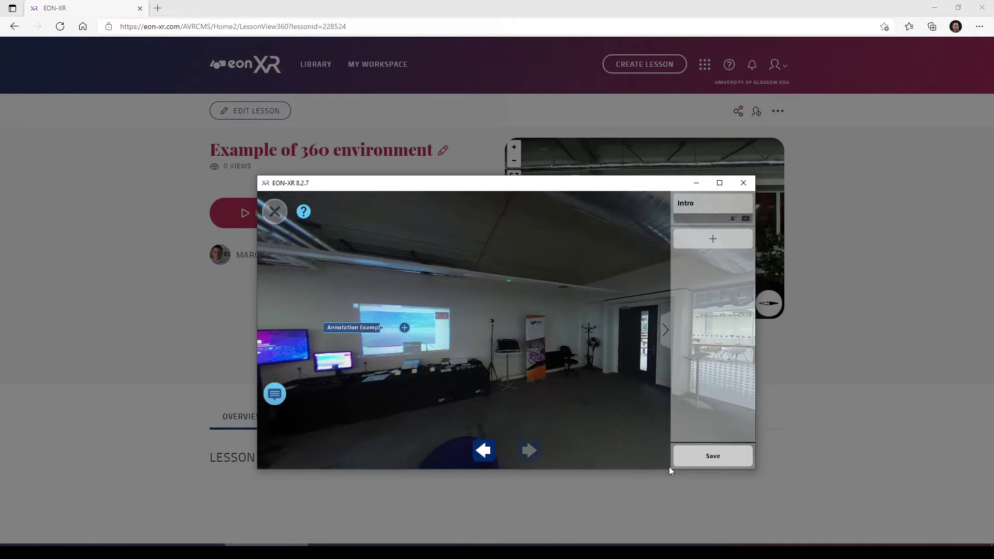
{"action": "left_click", "coordinate": [405, 328]}
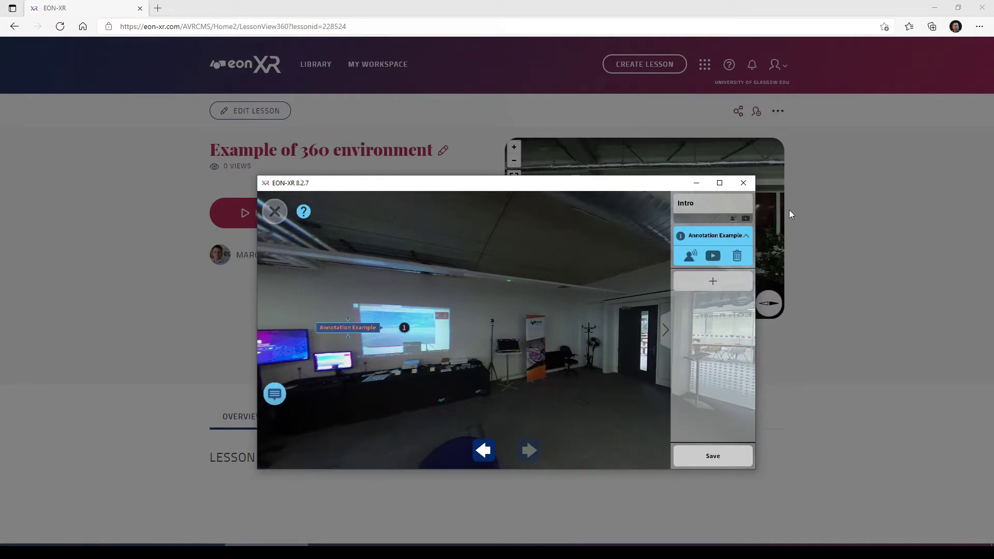
Maximize the editor and check the Intro and Annotation Example steps
{"action": "left_click", "coordinate": [721, 183]}
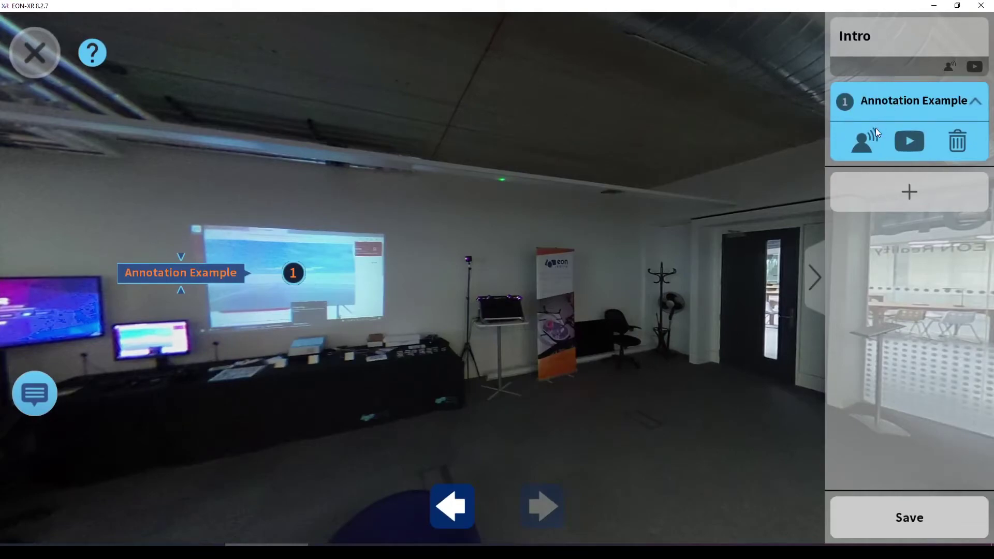
{"action": "left_click", "coordinate": [880, 113]}
{"action": "left_click", "coordinate": [891, 100]}
{"action": "left_click", "coordinate": [899, 45]}
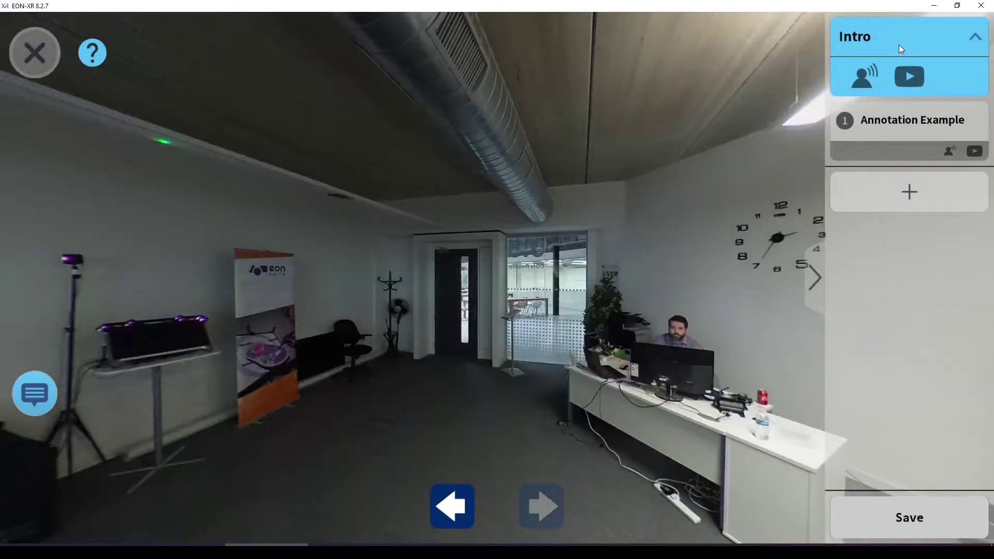
{"action": "left_click", "coordinate": [913, 125]}
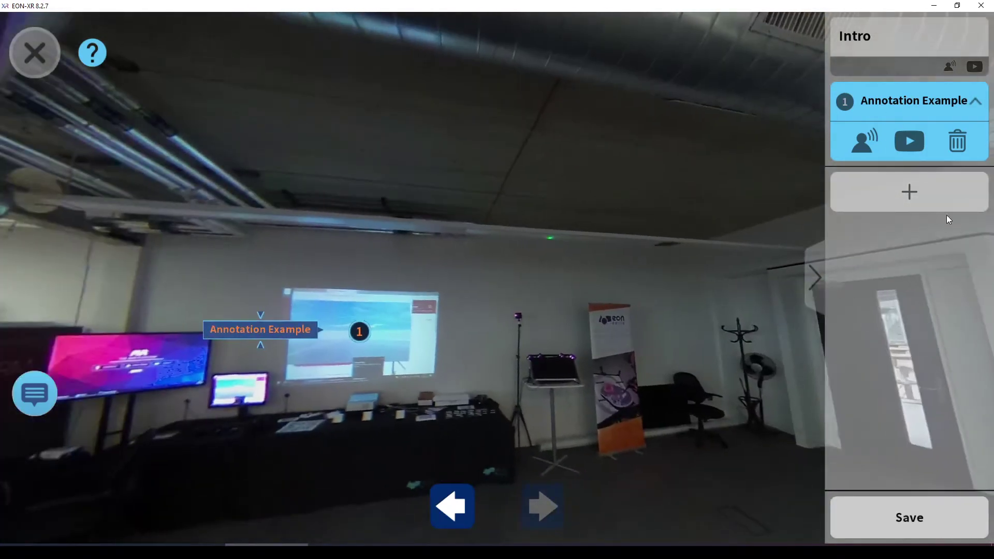
Add a quiz step with the question 'My own question?'
{"action": "left_click", "coordinate": [909, 200]}
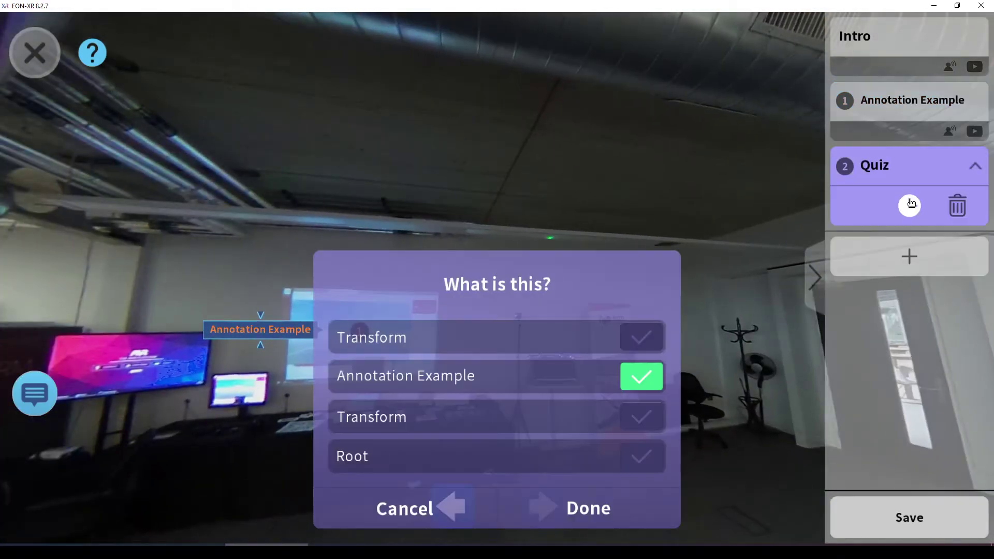
{"action": "left_click", "coordinate": [506, 288]}
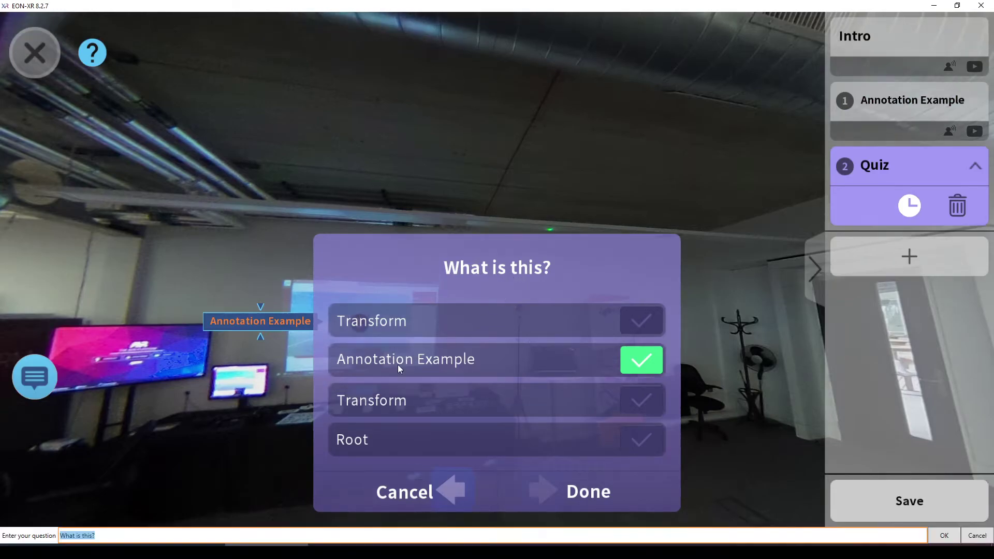
{"action": "type", "text": "My"}
{"action": "key", "text": "Return"}
Set the first two quiz choices to Answer A and Answer B
{"action": "left_click", "coordinate": [367, 336]}
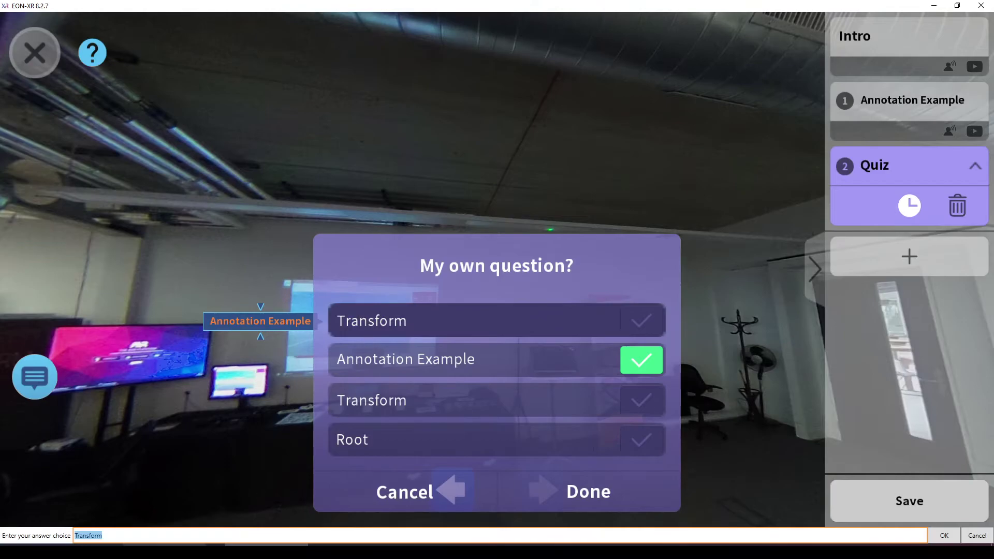
{"action": "type", "text": "Answer A"}
{"action": "key", "text": "Return"}
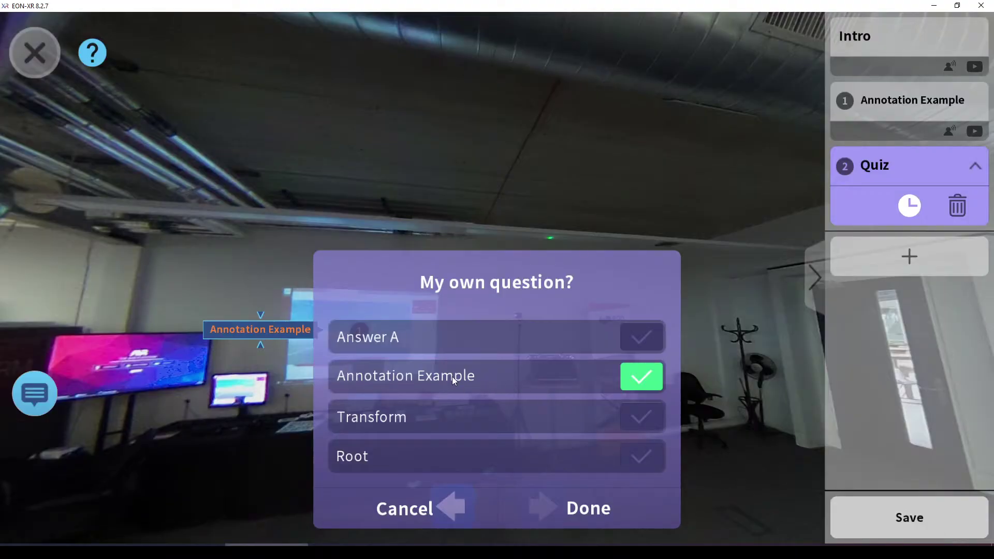
{"action": "left_click", "coordinate": [459, 376]}
{"action": "type", "text": "Answer A"}
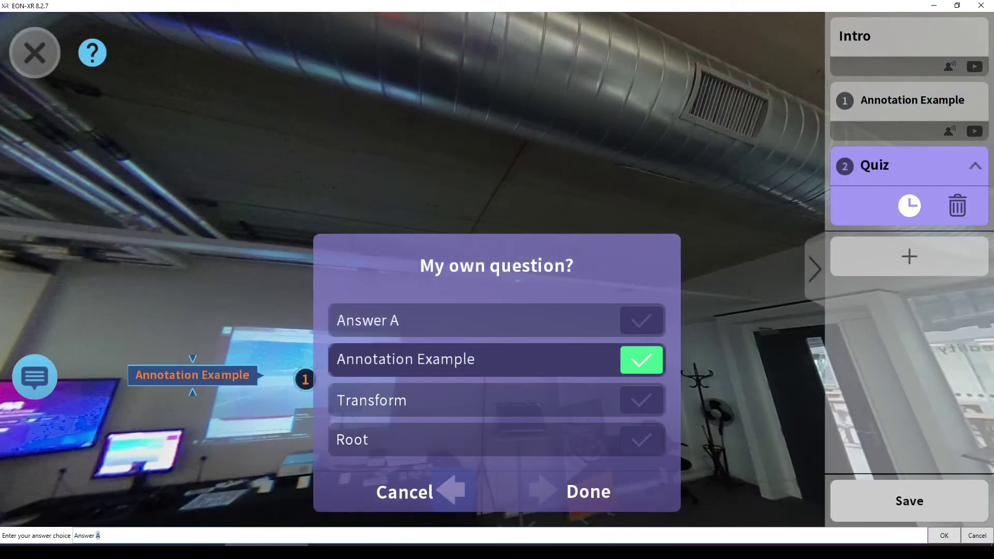
{"action": "type", "text": "B"}
{"action": "left_click", "coordinate": [945, 537]}
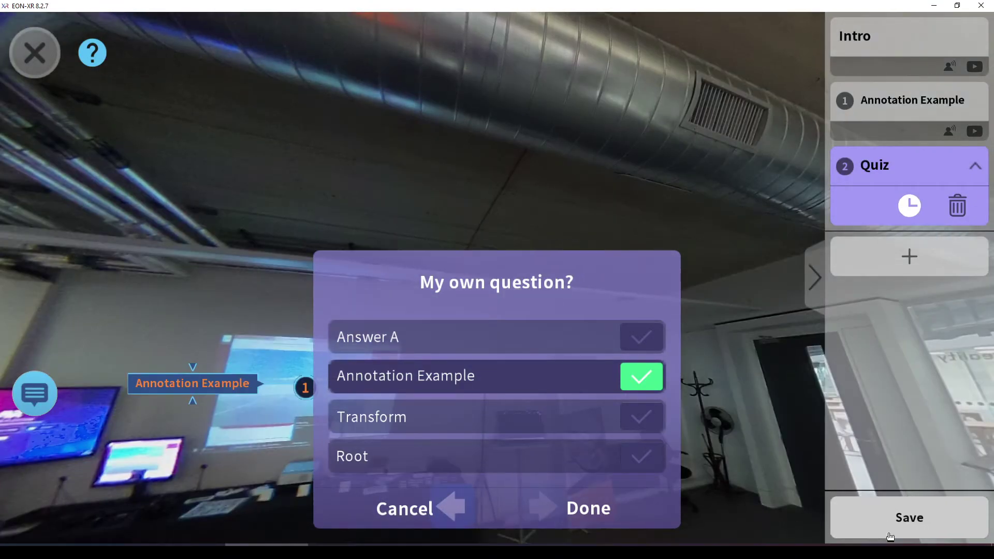
Set the remaining choices to Answer C and Answer D, marking Answer A correct
{"action": "left_click", "coordinate": [393, 428]}
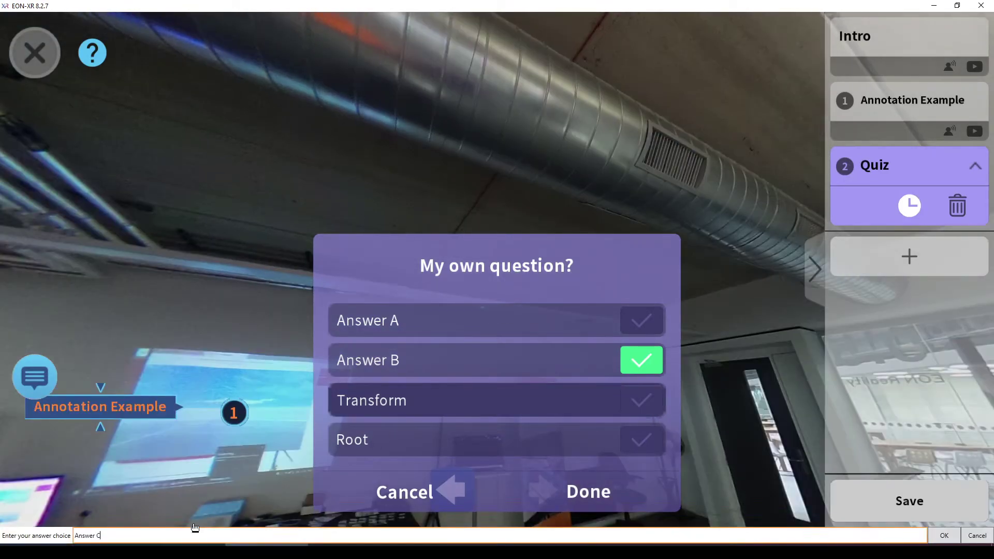
{"action": "type", "text": "C"}
{"action": "left_click", "coordinate": [956, 540]}
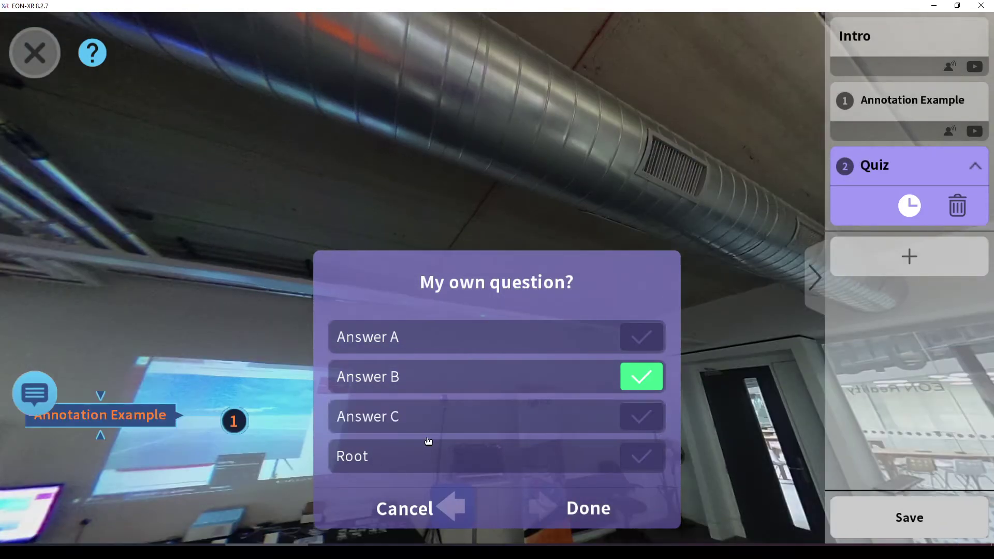
{"action": "left_click", "coordinate": [374, 452]}
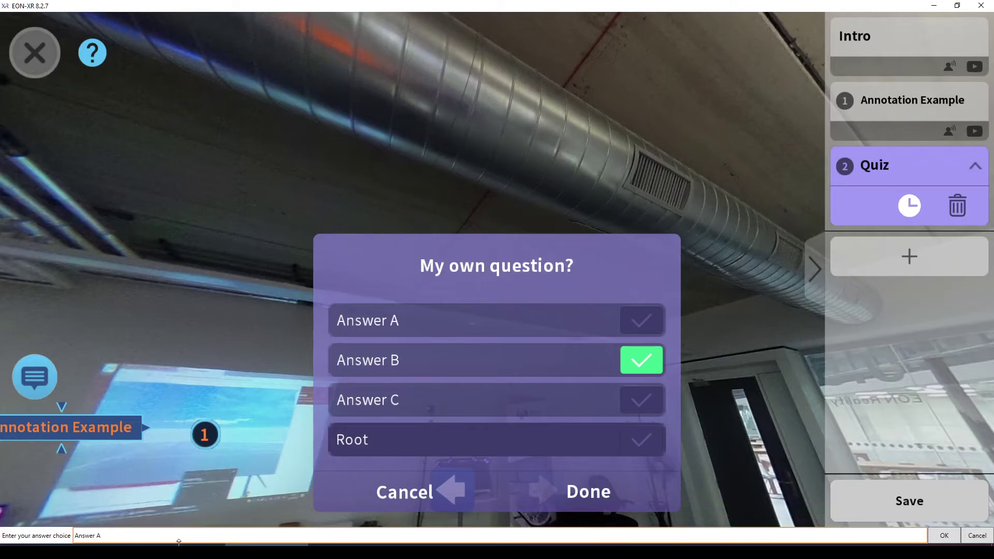
{"action": "left_click", "coordinate": [944, 535]}
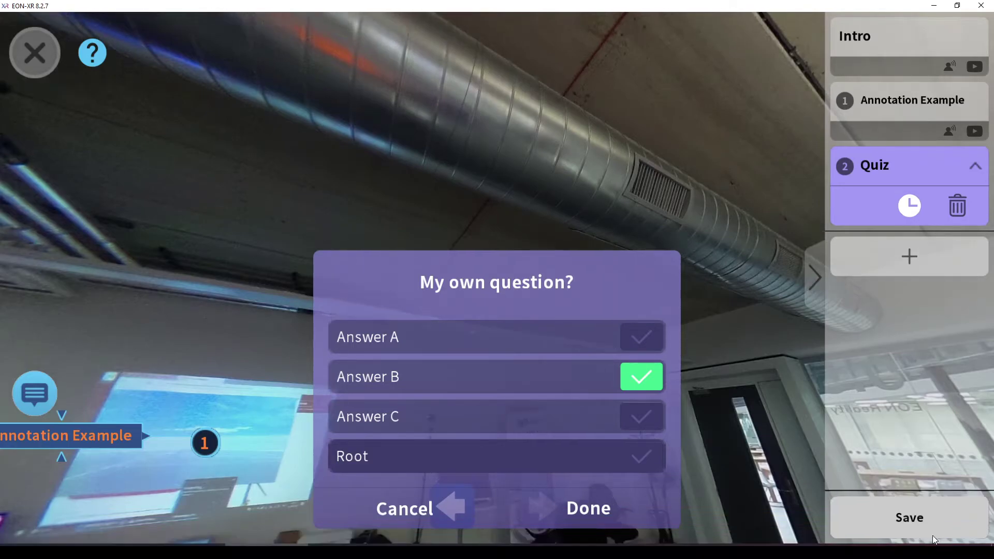
{"action": "left_click", "coordinate": [643, 337]}
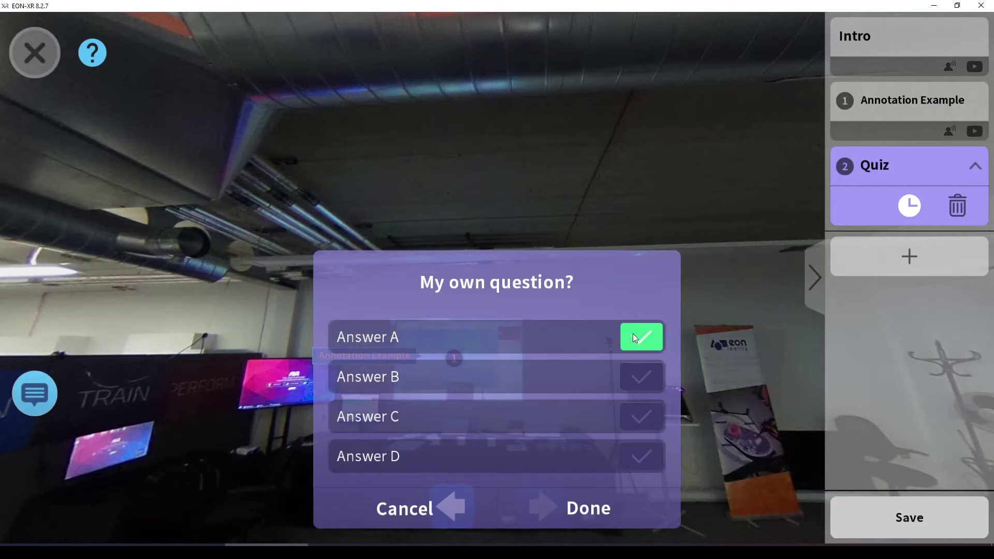
Finish the quiz question and give the quiz a 40-second time limit
{"action": "left_click", "coordinate": [601, 516]}
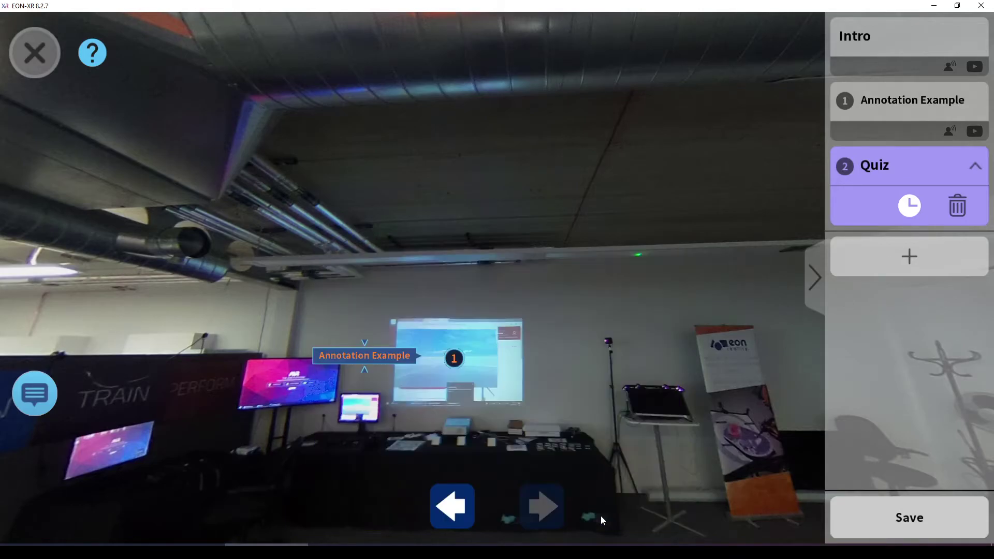
{"action": "left_click", "coordinate": [910, 207]}
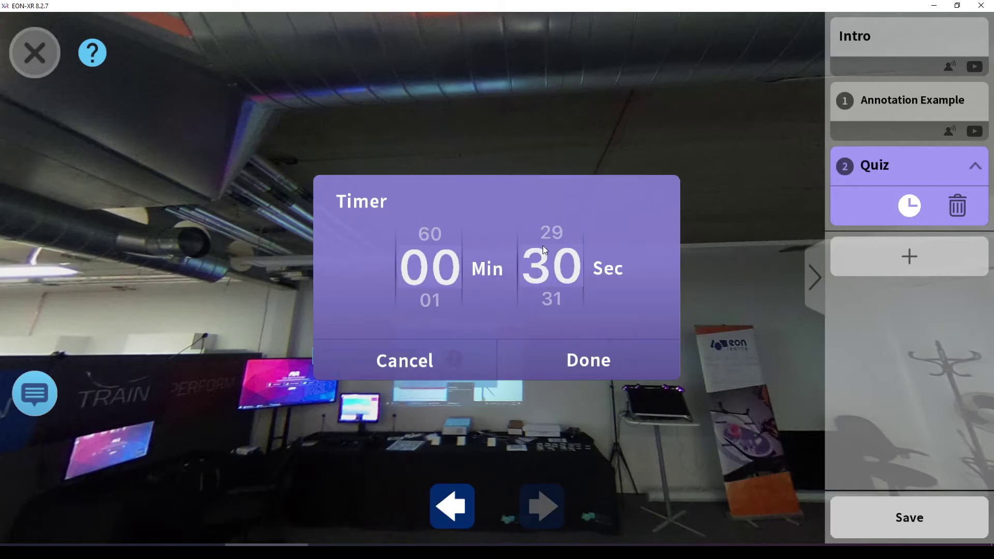
{"action": "left_click_drag", "start_coordinate": [542, 246], "coordinate": [540, 17]}
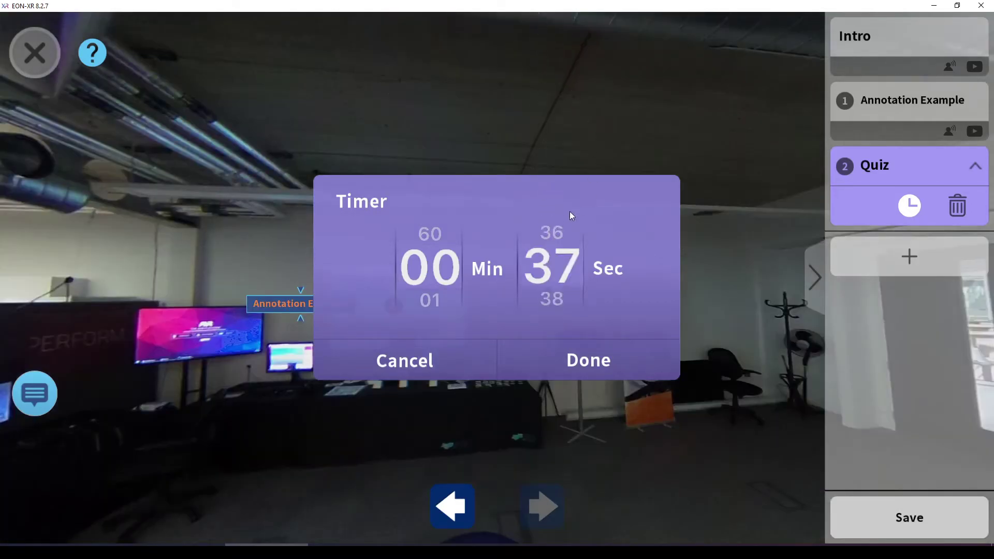
{"action": "left_click_drag", "start_coordinate": [569, 215], "coordinate": [544, 171]}
{"action": "left_click_drag", "start_coordinate": [558, 244], "coordinate": [557, 219]}
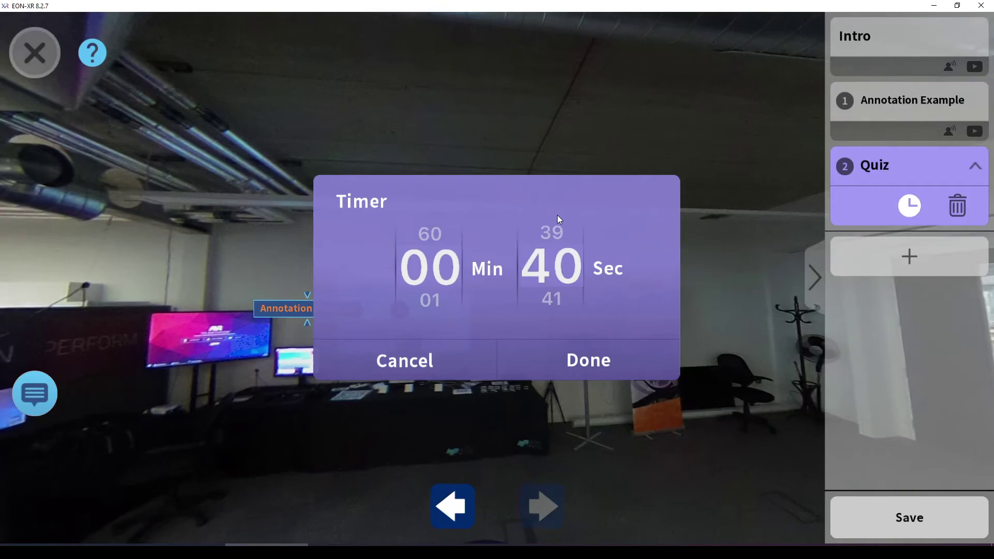
{"action": "left_click", "coordinate": [590, 363]}
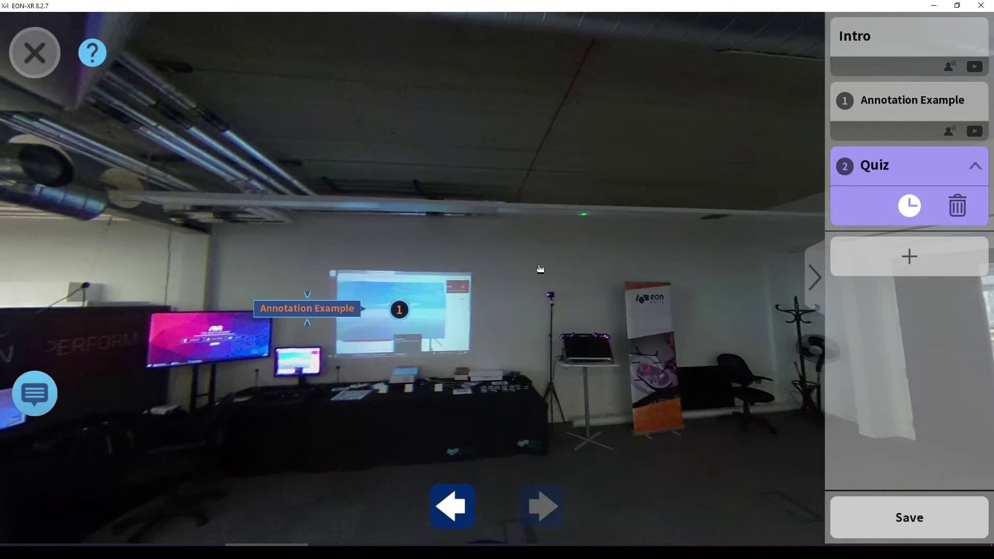
Move from the lab scene to the next 360 scene, the city plaza with the Merlion
{"action": "mouse_move", "coordinate": [583, 286]}
{"action": "left_mouse_down"}
{"action": "mouse_move", "coordinate": [459, 313]}
{"action": "mouse_move", "coordinate": [391, 282]}
{"action": "mouse_move", "coordinate": [550, 451]}
{"action": "left_mouse_up"}
{"action": "left_click", "coordinate": [451, 508]}
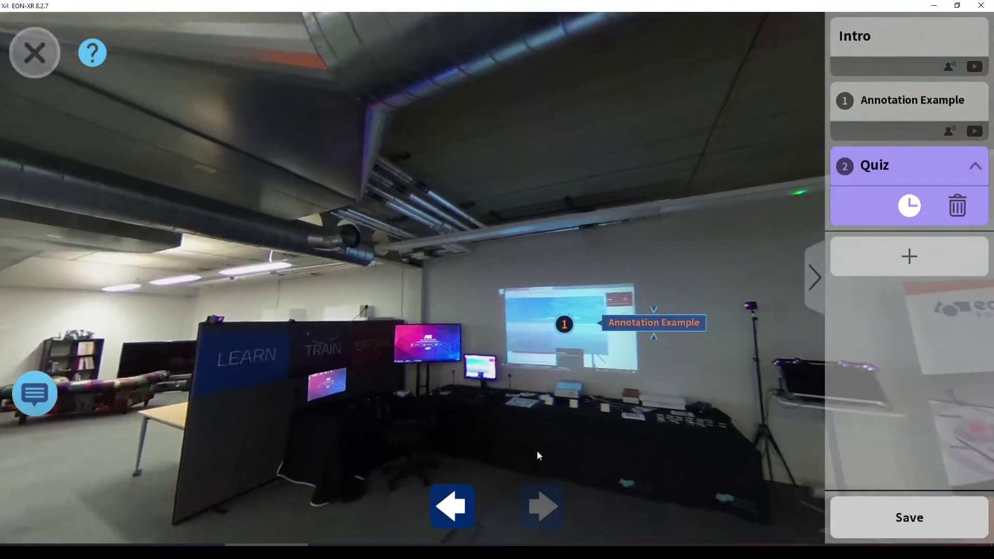
{"action": "left_click", "coordinate": [458, 512]}
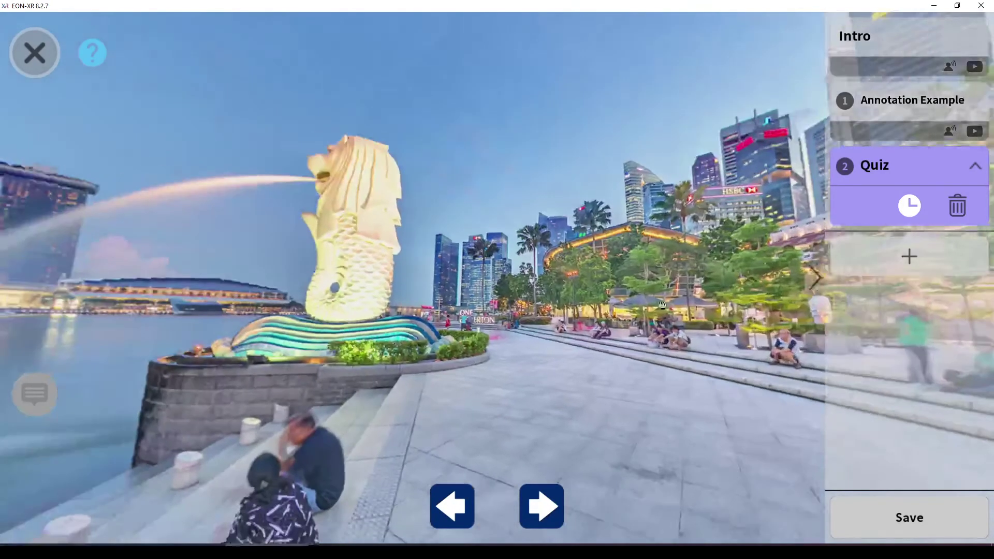
Place an annotation labelled 'Sculpture and fountain' on the Merlion statue and add it as lesson item 3
{"action": "right_click", "coordinate": [363, 220]}
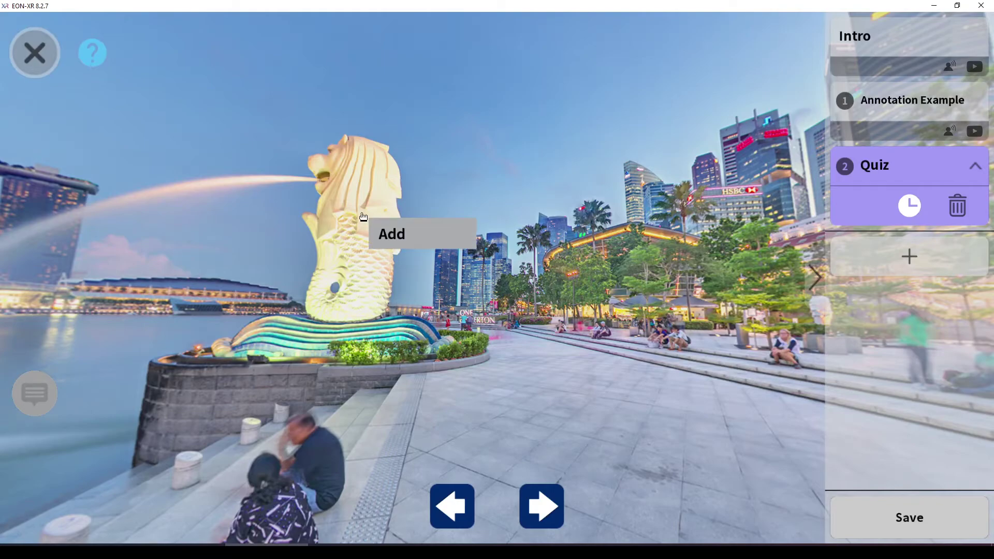
{"action": "left_click", "coordinate": [394, 235]}
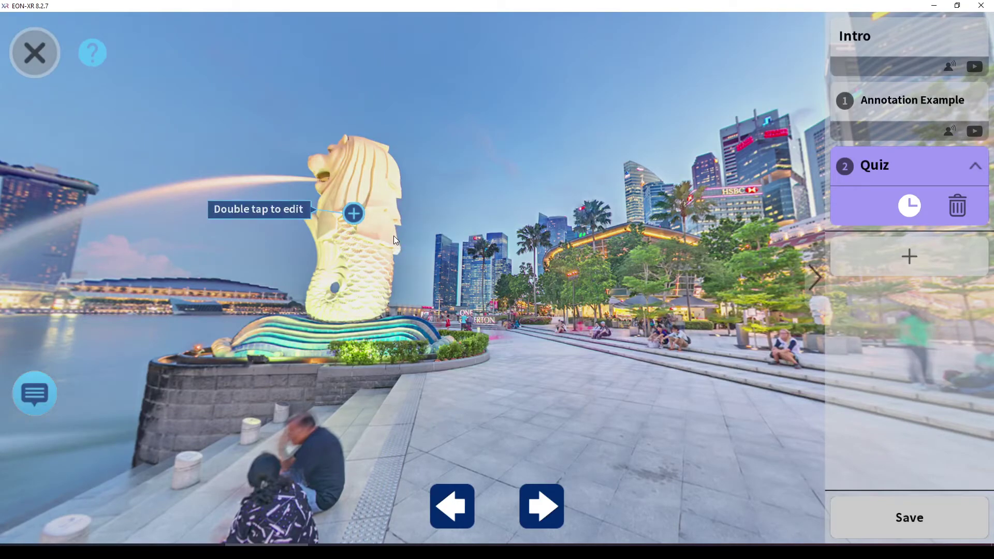
{"action": "double_click", "coordinate": [266, 217]}
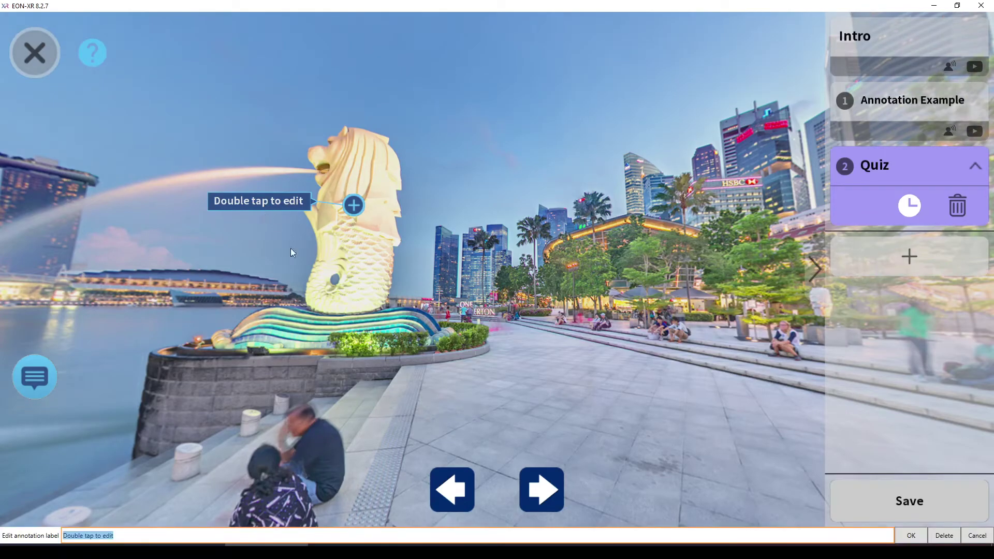
{"action": "left_click", "coordinate": [89, 539]}
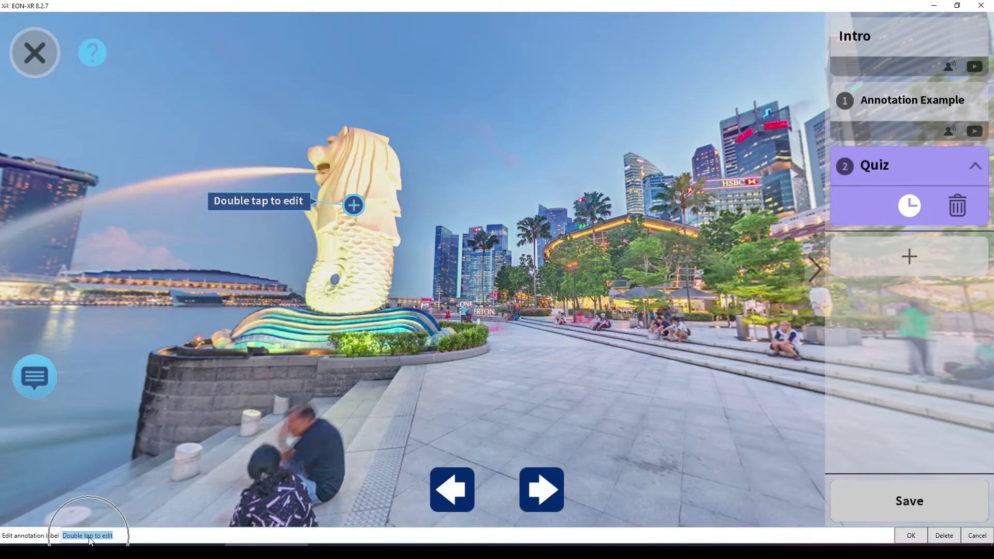
{"action": "type", "text": "Sculpture and fountain"}
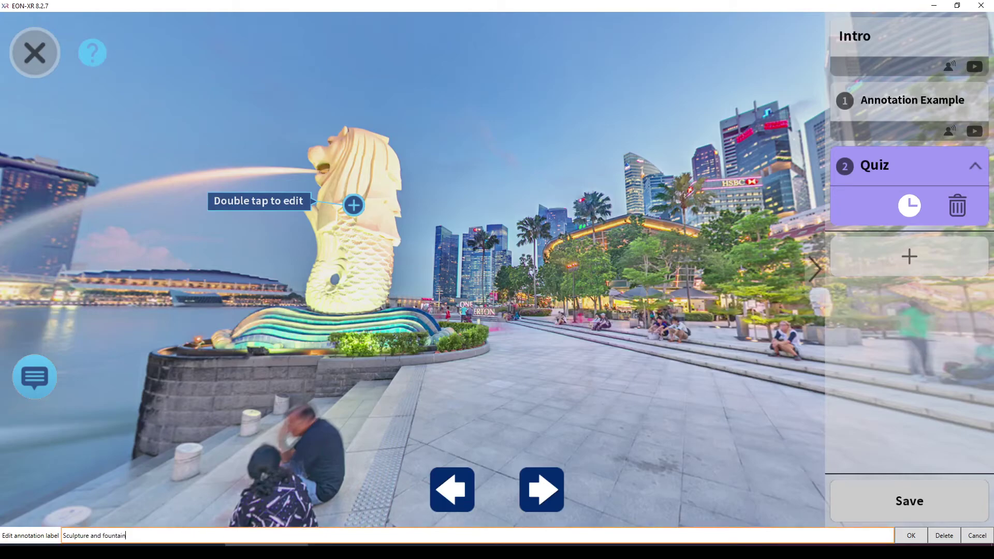
{"action": "left_click", "coordinate": [912, 536]}
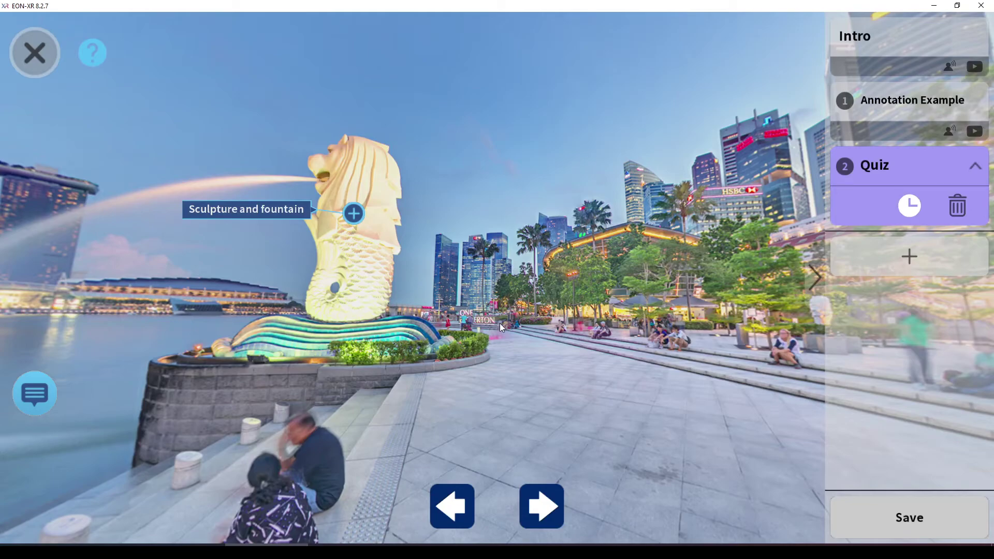
{"action": "left_click_drag", "start_coordinate": [419, 233], "coordinate": [572, 205]}
{"action": "left_click", "coordinate": [438, 207]}
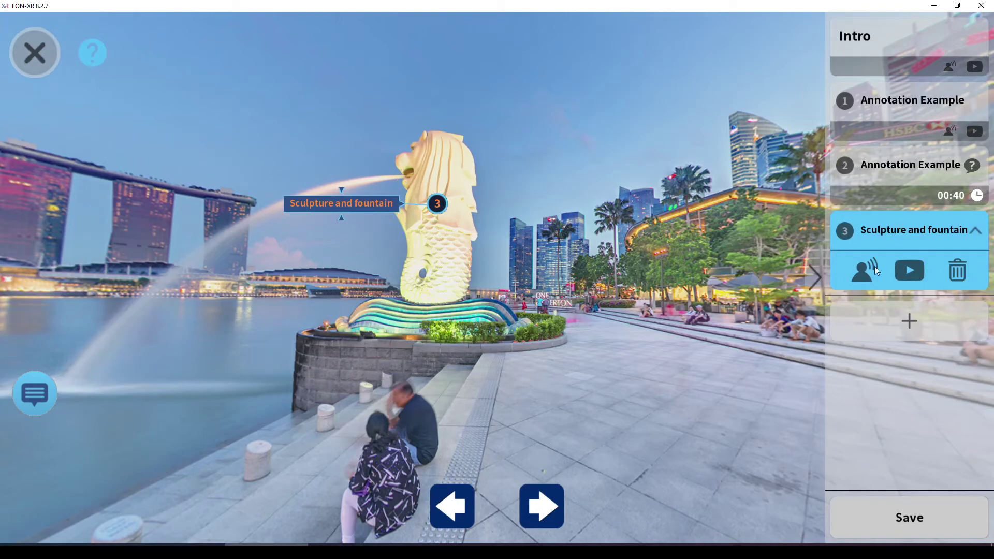
Start a Memo Builder narration for the Sculpture and fountain item and write its memo text
{"action": "left_click", "coordinate": [859, 276]}
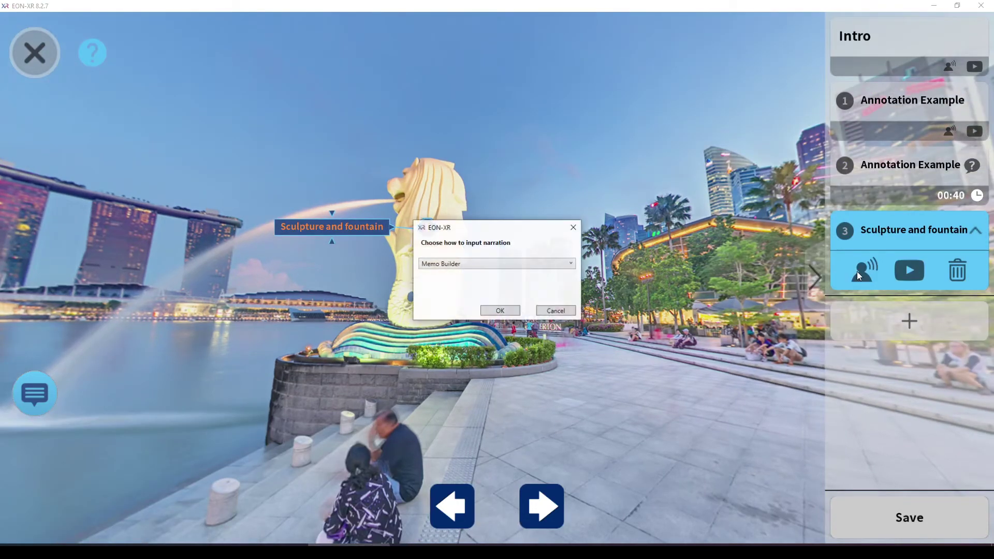
{"action": "left_click", "coordinate": [449, 264]}
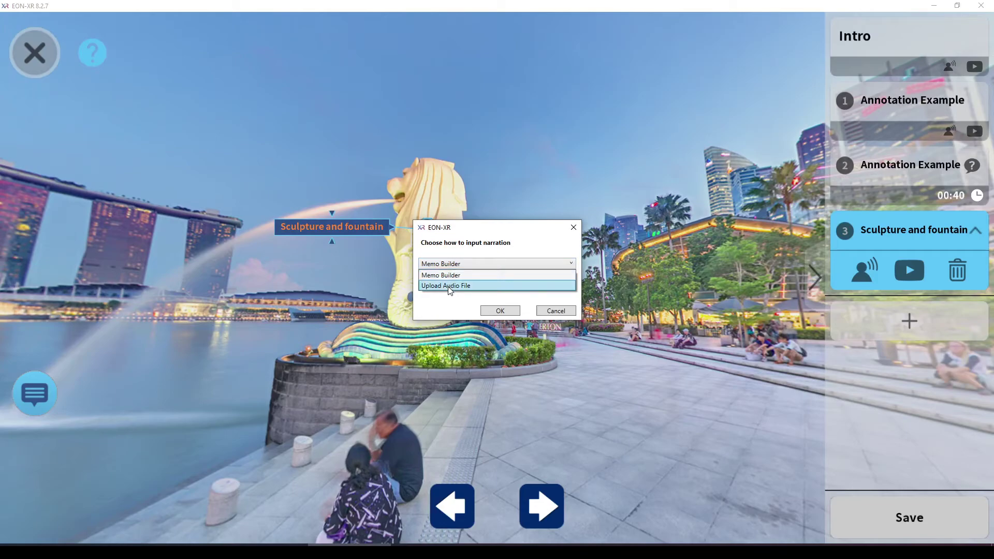
{"action": "left_click", "coordinate": [449, 275]}
{"action": "left_click", "coordinate": [501, 311]}
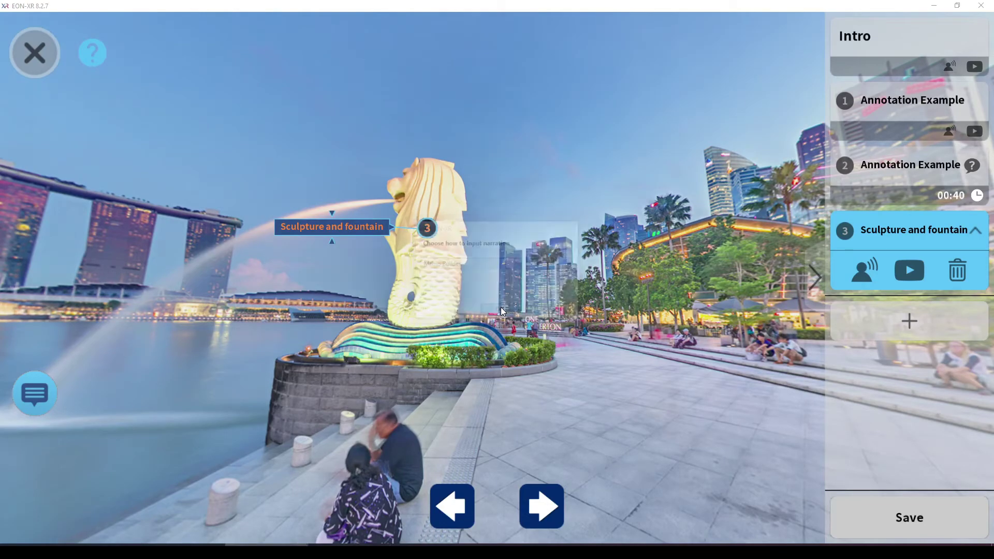
{"action": "left_click", "coordinate": [272, 176]}
{"action": "type", "text": "Memo builder to"}
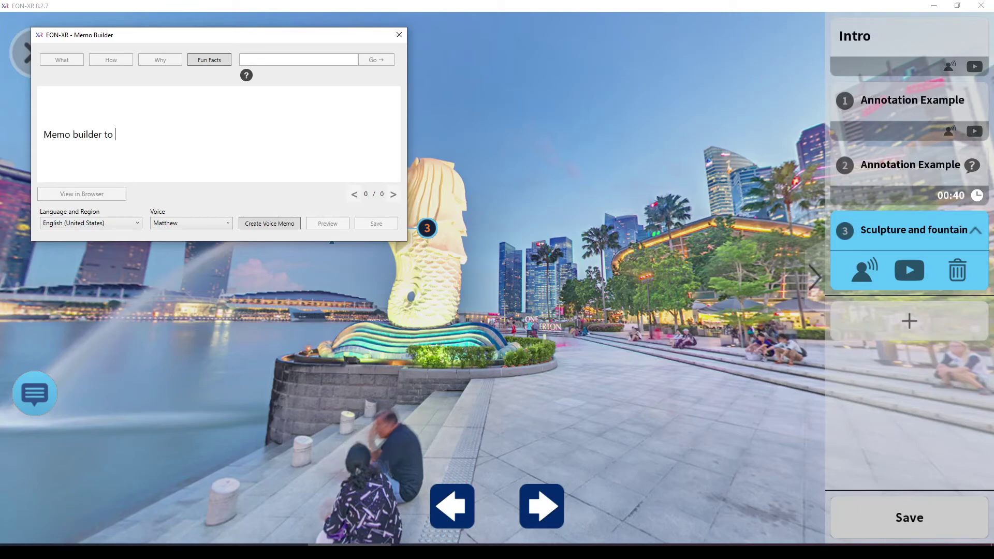
{"action": "type", "text": " create text to speech elements."}
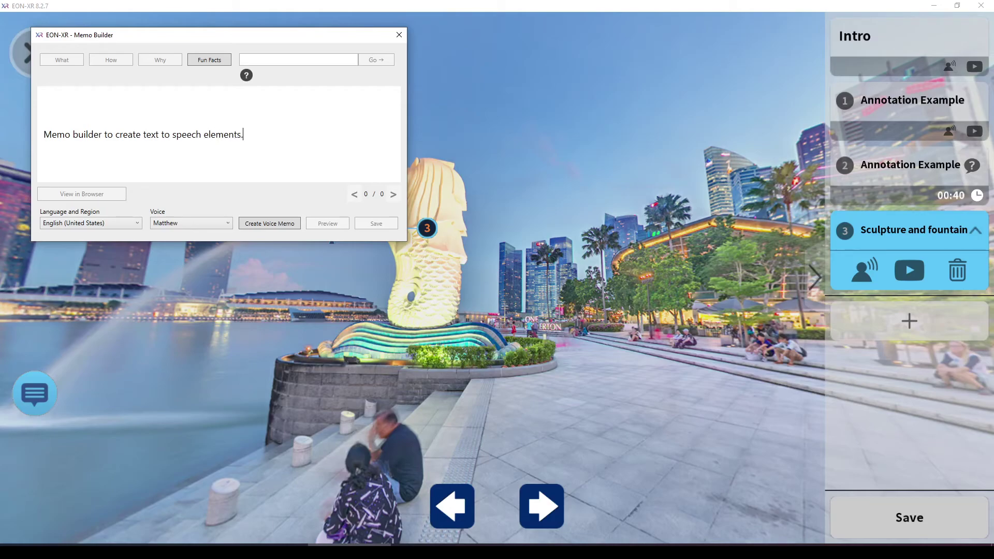
Generate the voice memo in English (United Kingdom) with the Brian voice and attach it
{"action": "left_click", "coordinate": [121, 224]}
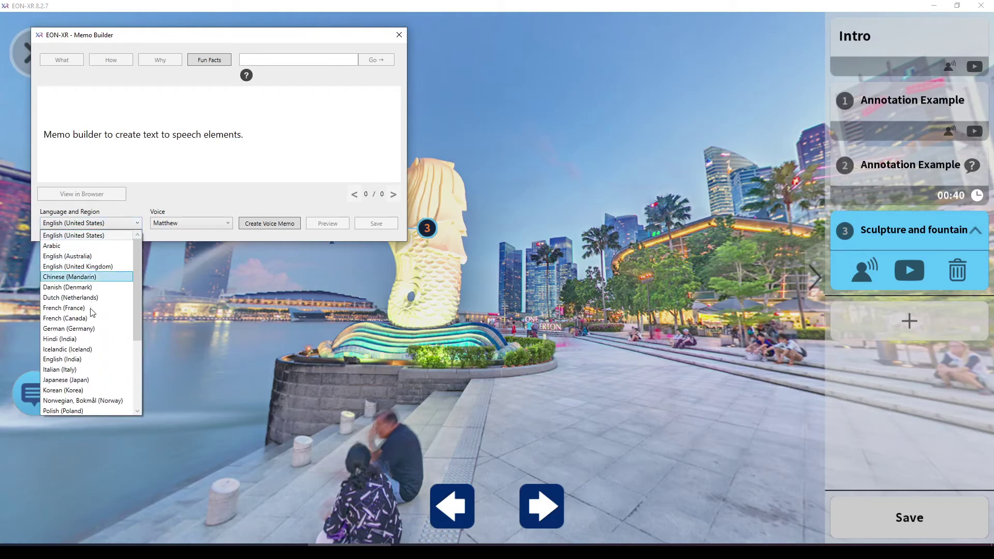
{"action": "left_click", "coordinate": [123, 332]}
{"action": "left_click", "coordinate": [94, 223]}
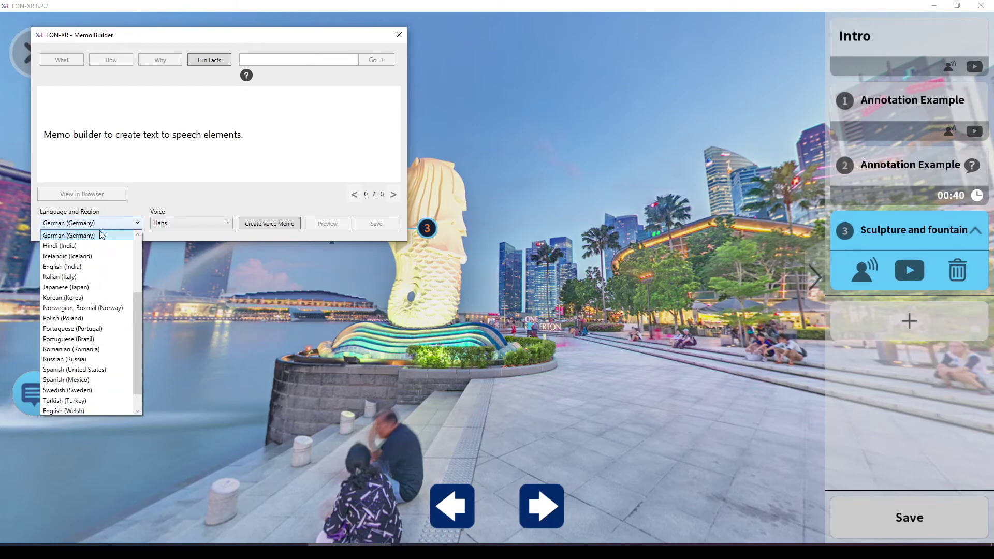
{"action": "scroll", "coordinate": [88, 269], "scroll_direction": "up", "scroll_amount": 3}
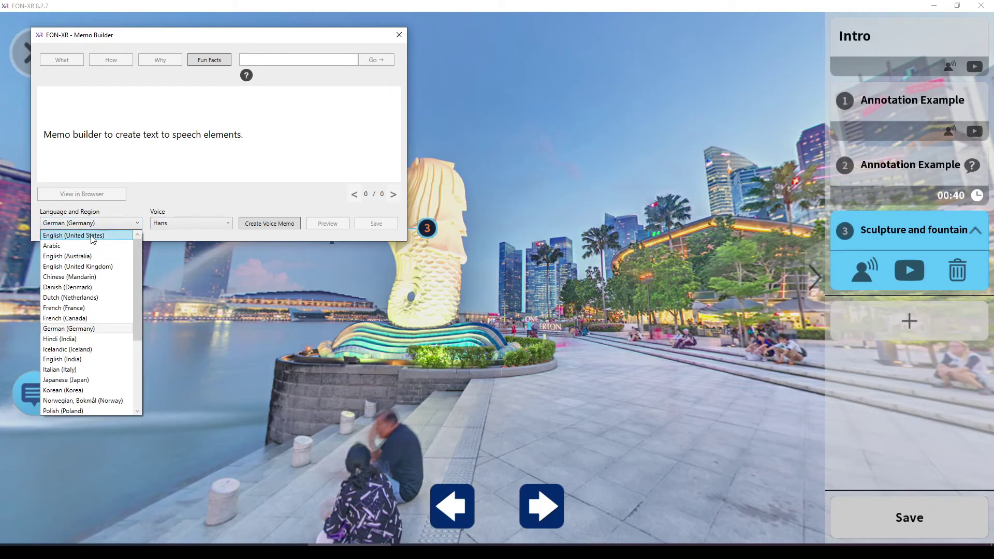
{"action": "left_click", "coordinate": [92, 235]}
{"action": "left_click", "coordinate": [66, 225]}
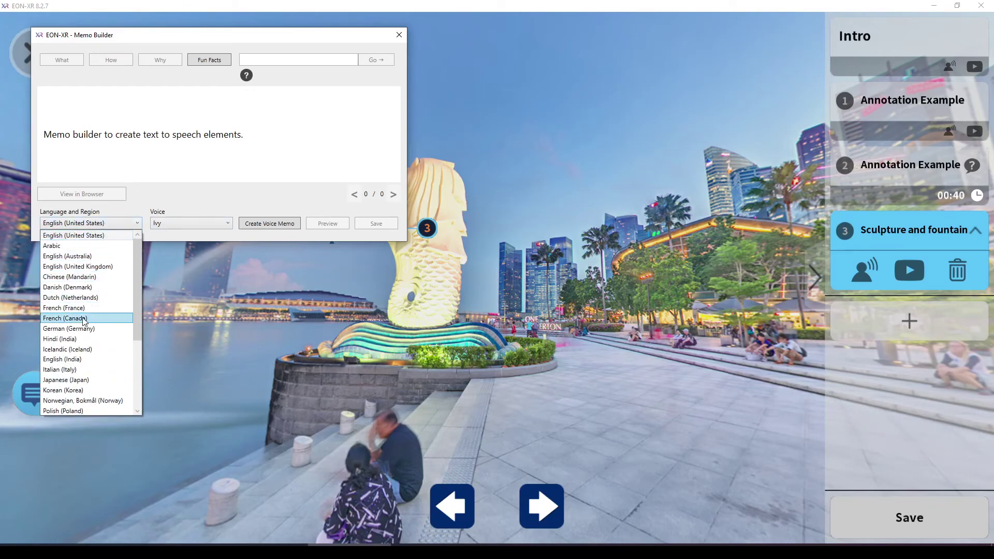
{"action": "left_click", "coordinate": [101, 267]}
{"action": "left_click", "coordinate": [177, 223]}
{"action": "left_click", "coordinate": [171, 247]}
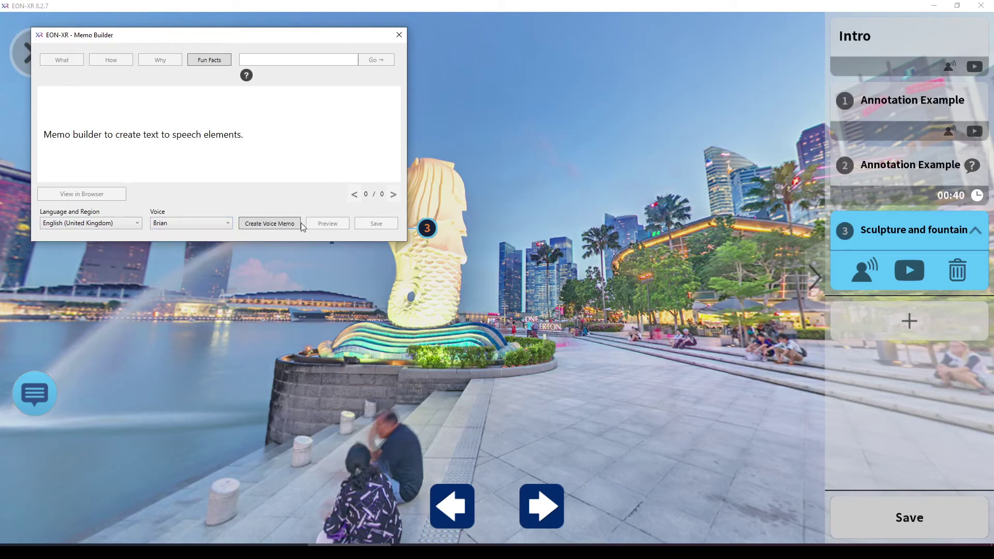
{"action": "left_click", "coordinate": [299, 223]}
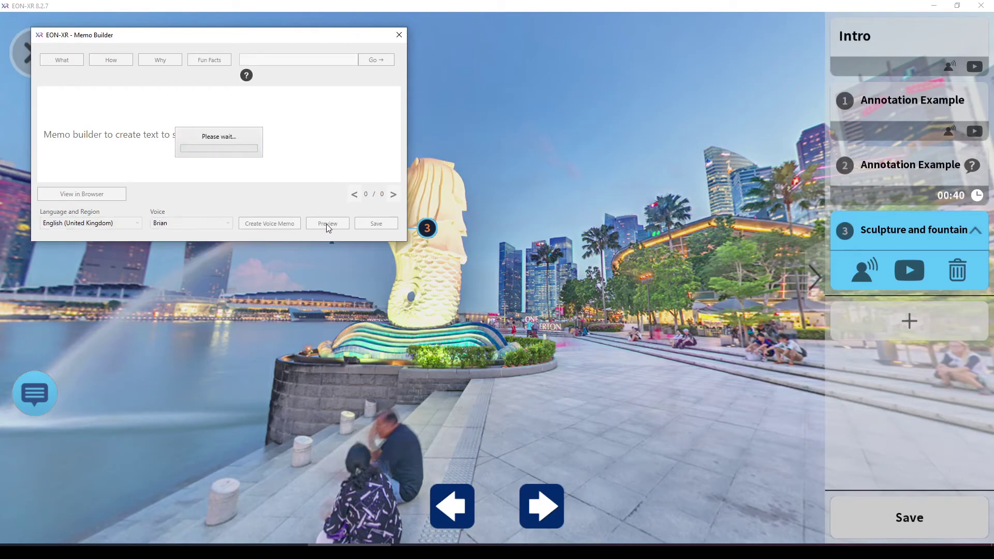
{"action": "left_click", "coordinate": [376, 224]}
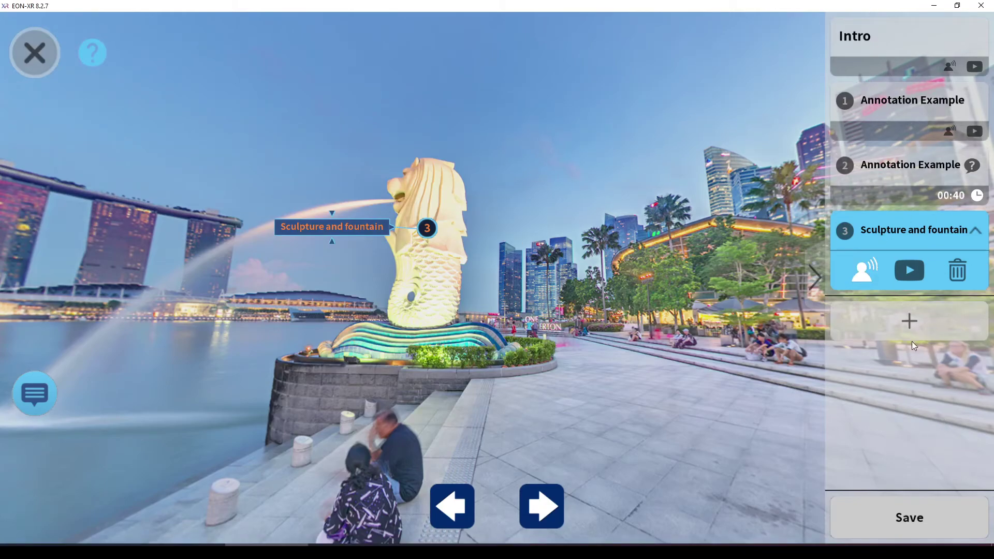
Save the lesson and dismiss the initial lesson setup notice behind the editor
{"action": "left_click", "coordinate": [926, 526]}
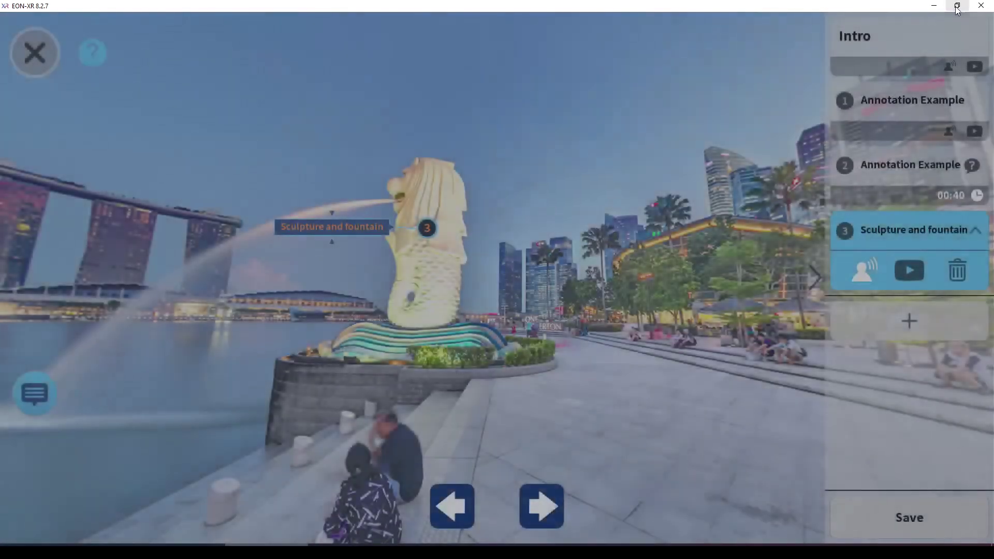
{"action": "left_click", "coordinate": [957, 6]}
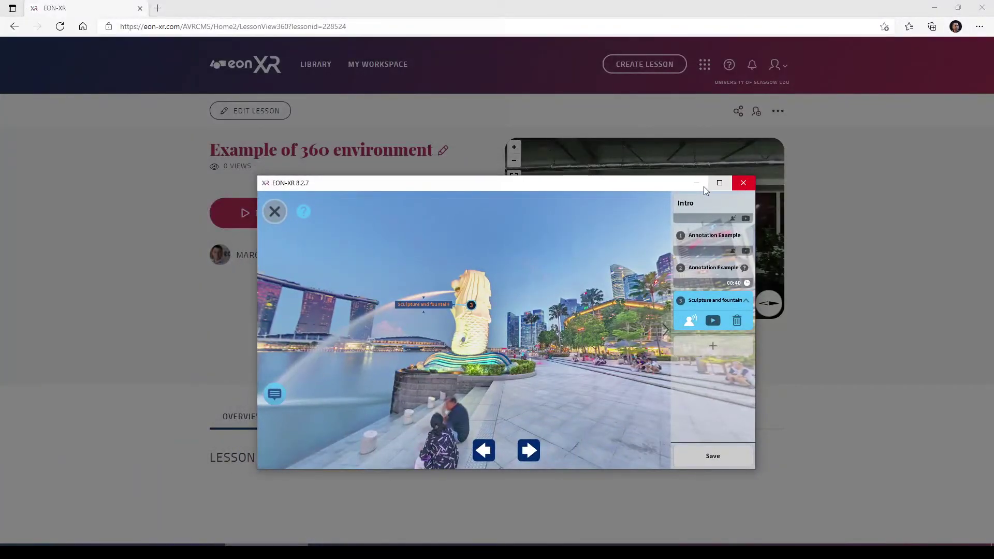
{"action": "left_click_drag", "start_coordinate": [705, 191], "coordinate": [976, 245]}
{"action": "left_click", "coordinate": [506, 333]}
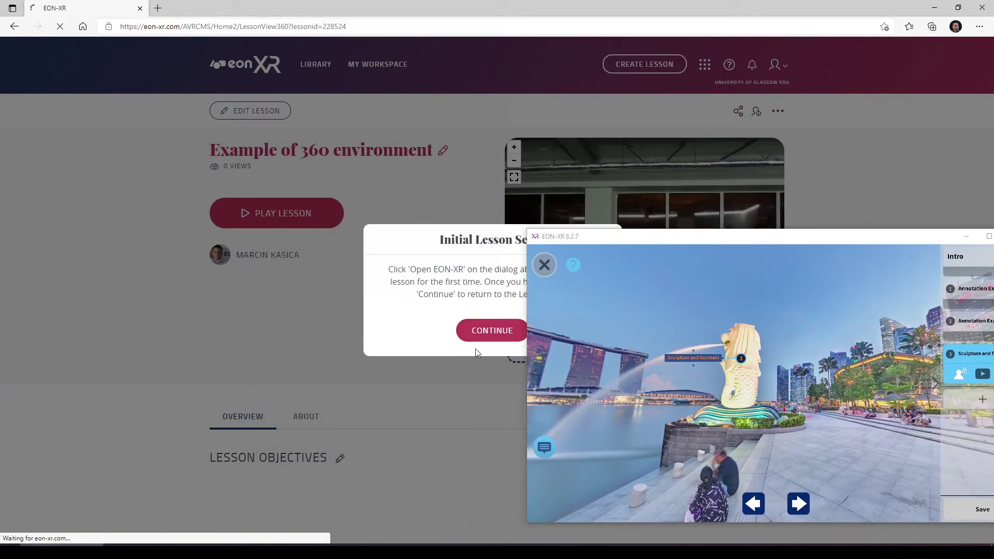
Exit the lesson editor and confirm leaving it
{"action": "left_click_drag", "start_coordinate": [653, 240], "coordinate": [406, 244]}
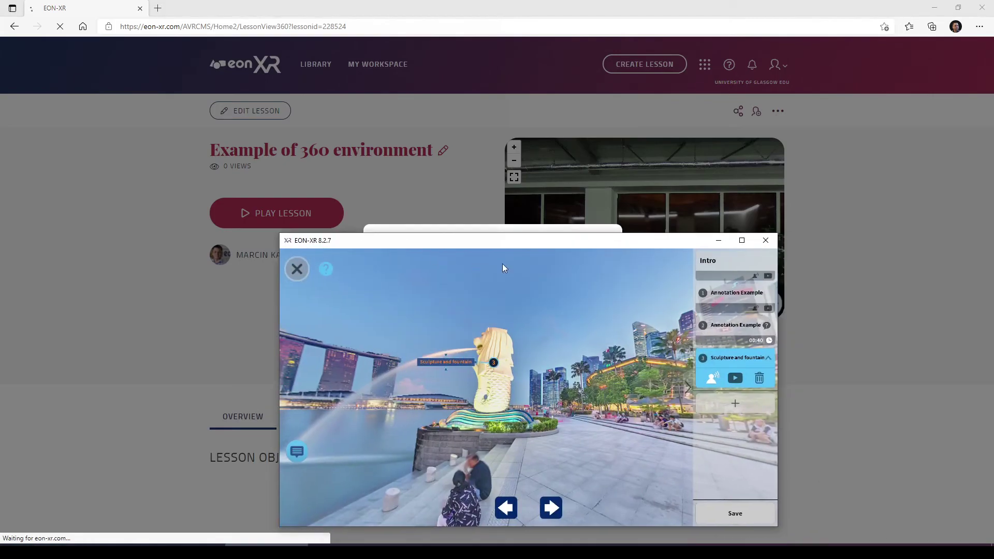
{"action": "left_click", "coordinate": [763, 239]}
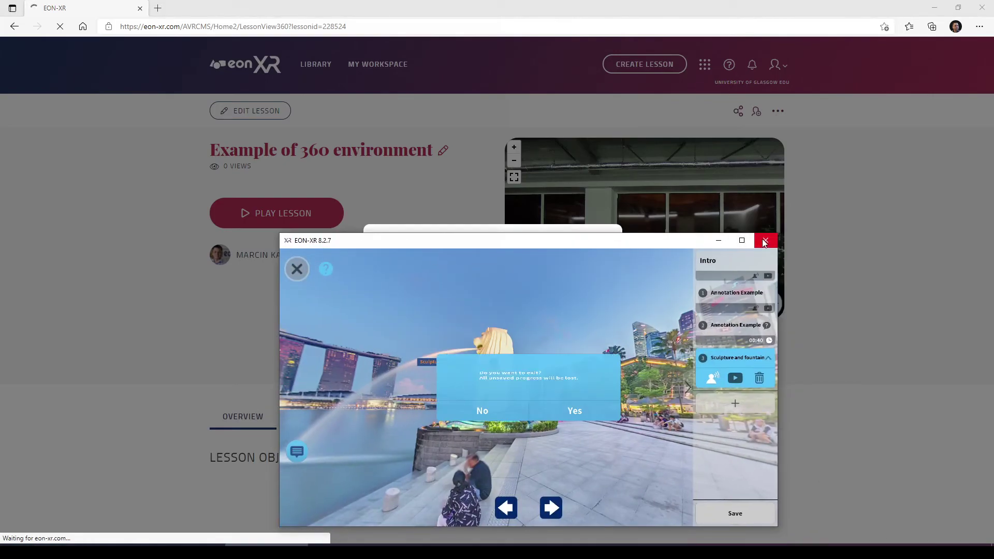
{"action": "left_click", "coordinate": [570, 410]}
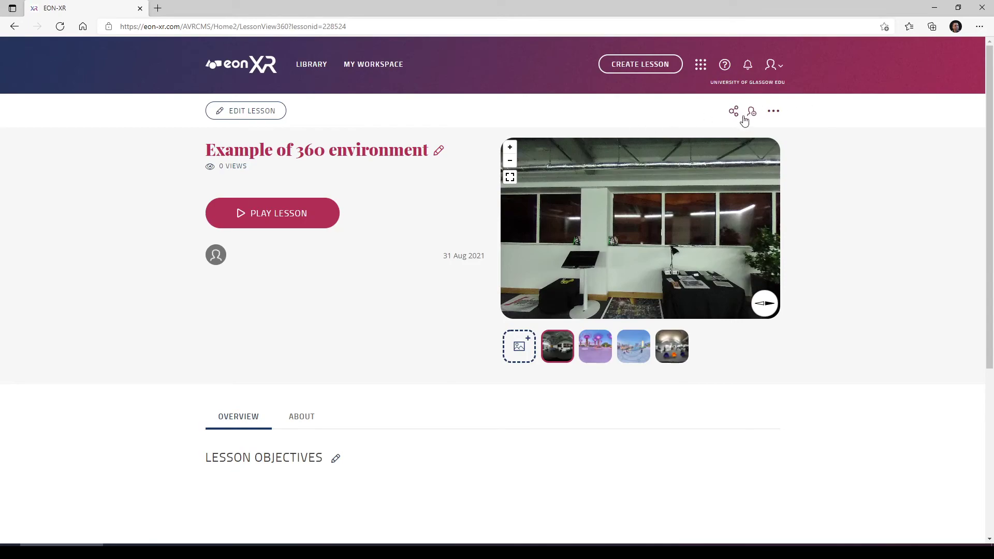
Check the lesson's Manage Assignment settings and close them unchanged
{"action": "left_click", "coordinate": [774, 112]}
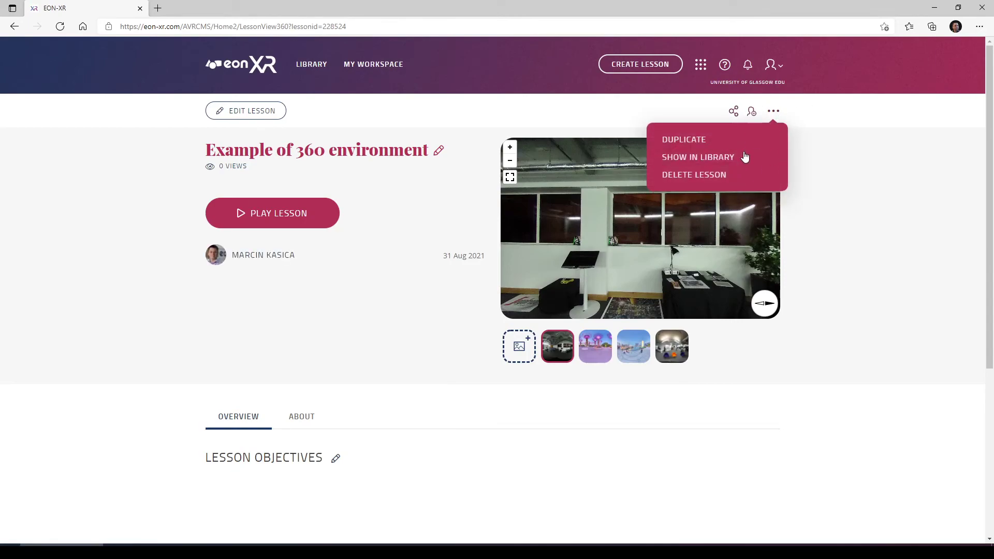
{"action": "left_click", "coordinate": [753, 113]}
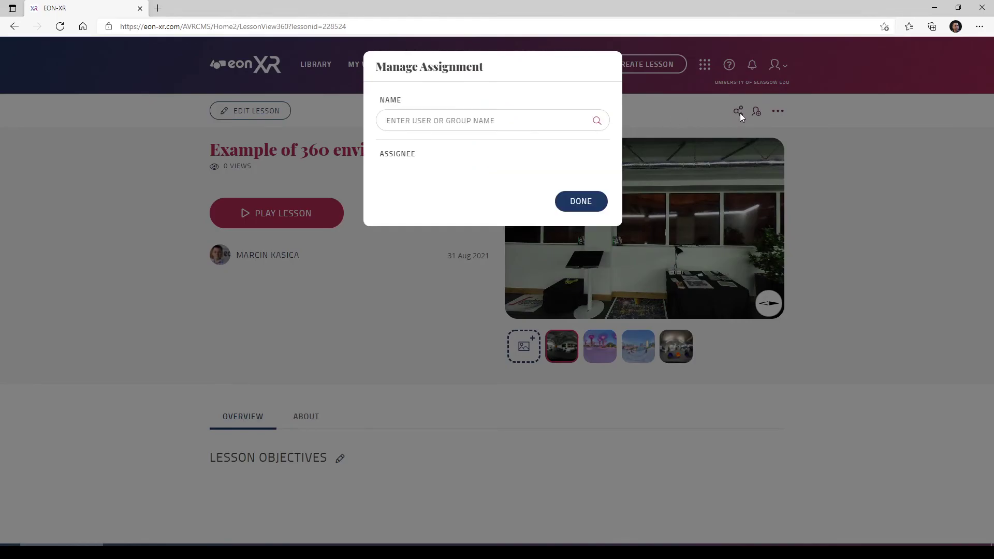
{"action": "left_click", "coordinate": [586, 202]}
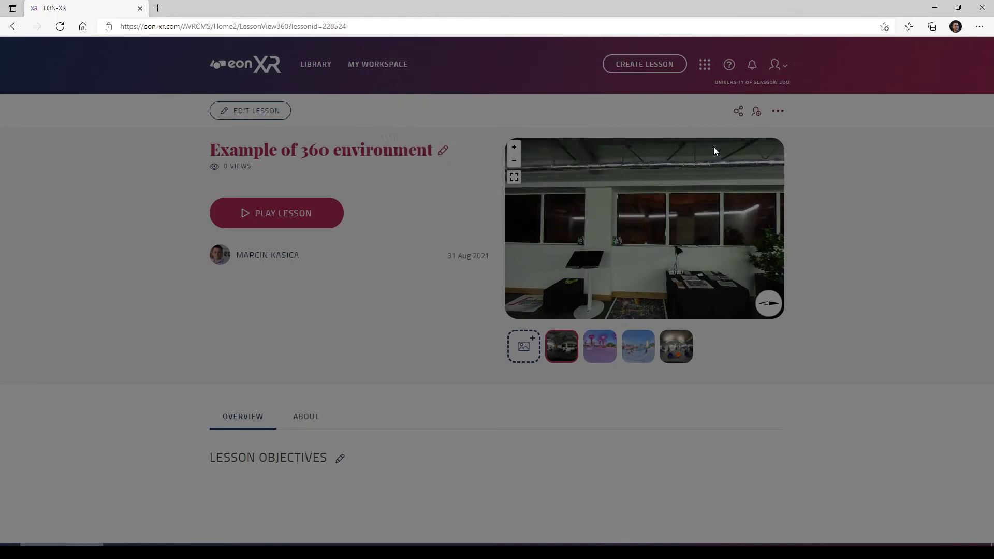
Turn on sharing for Anyone, copy the share link and open the QR code in a new tab
{"action": "left_click", "coordinate": [734, 113]}
{"action": "left_click", "coordinate": [598, 72]}
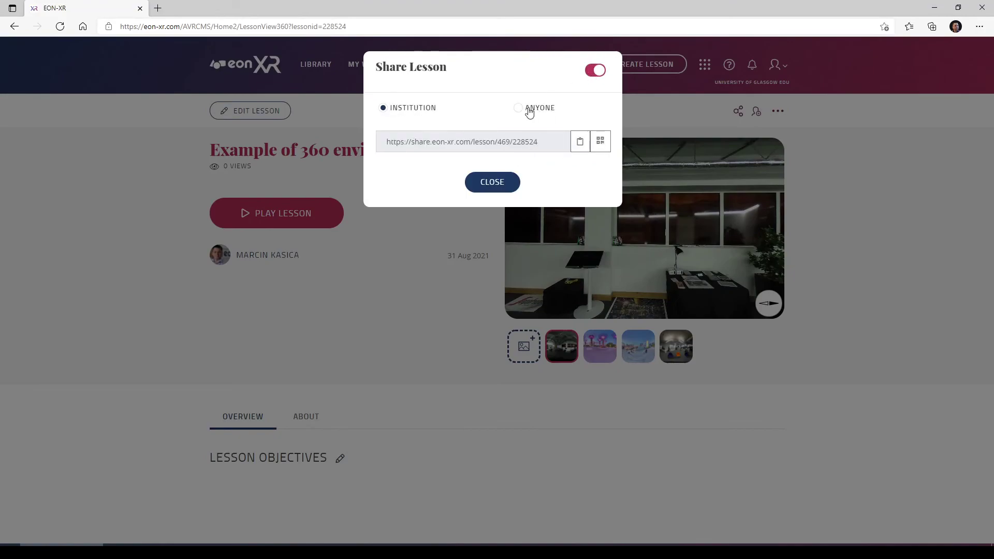
{"action": "left_click", "coordinate": [527, 109]}
{"action": "left_click", "coordinate": [580, 142]}
{"action": "left_click", "coordinate": [600, 141]}
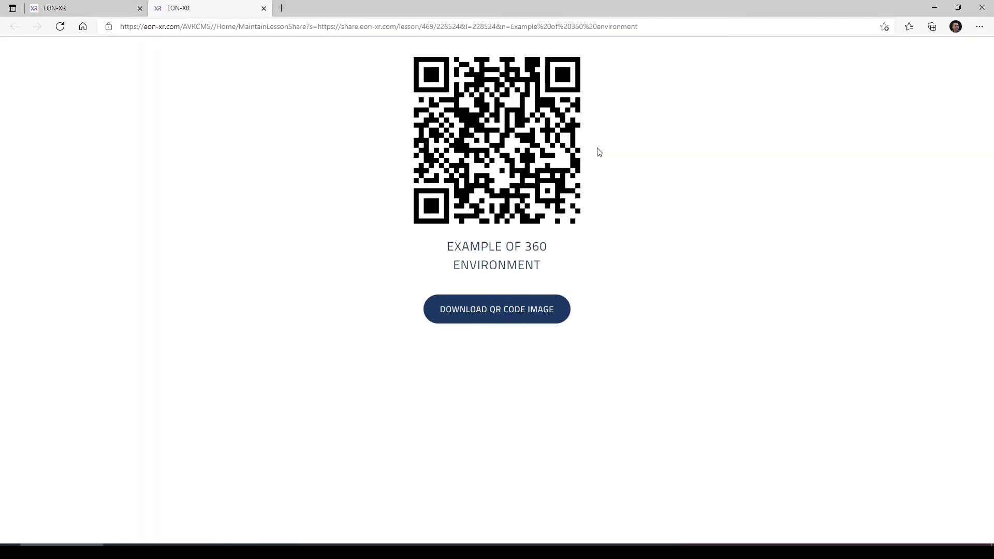
{"action": "left_click", "coordinate": [90, 10]}
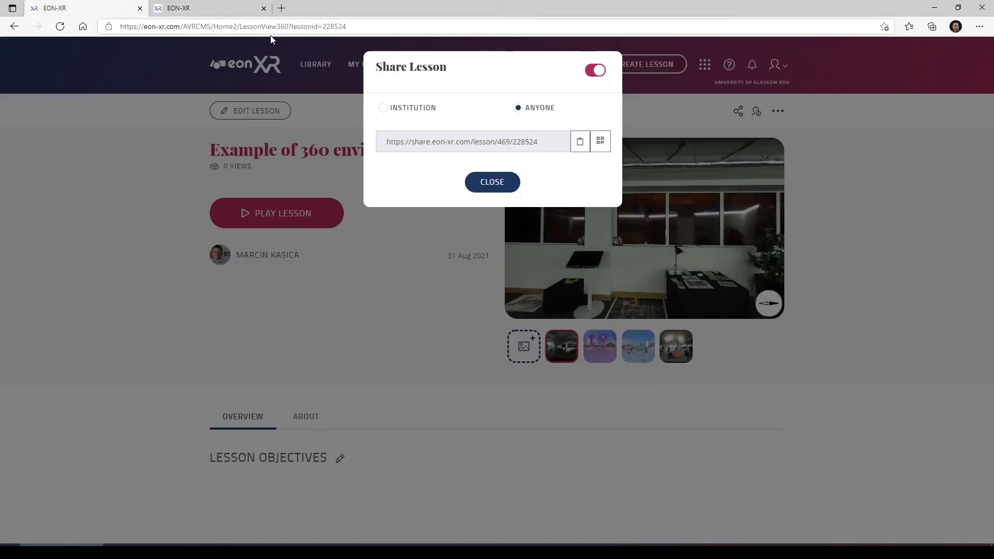
{"action": "left_click", "coordinate": [500, 183]}
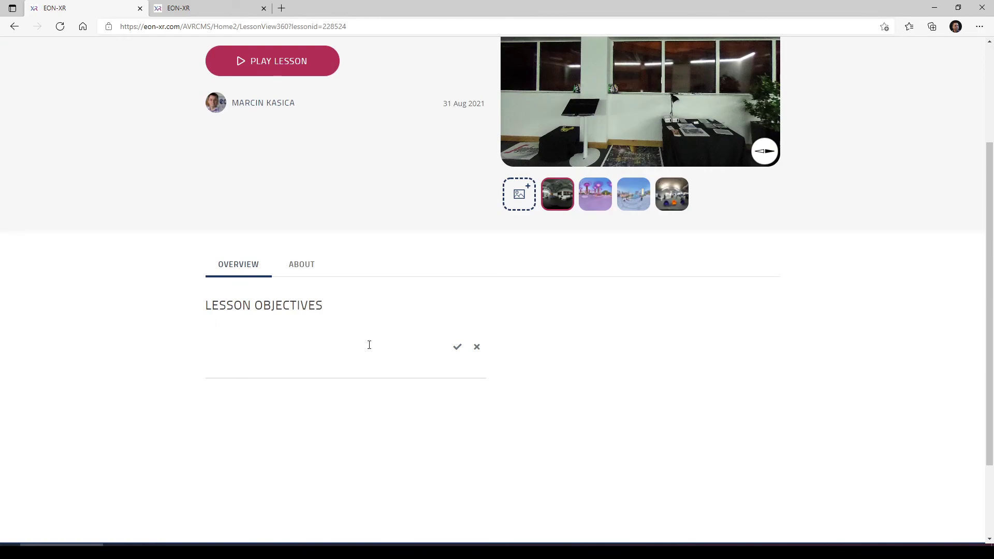
Save 'Some lesson objectives.' as the objectives and review the About tab's composition and Miscellaneous category
{"action": "type", "text": "Some lesson objectives."}
{"action": "left_click", "coordinate": [458, 347]}
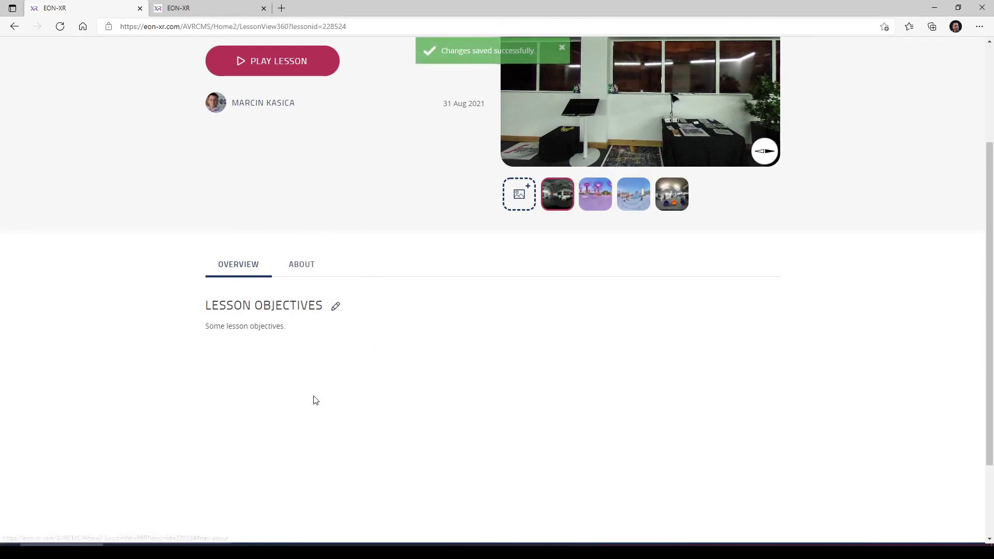
{"action": "left_click", "coordinate": [304, 271]}
{"action": "scroll", "coordinate": [256, 344], "scroll_direction": "down", "scroll_amount": 1}
{"action": "scroll", "coordinate": [256, 344], "scroll_direction": "down", "scroll_amount": 1}
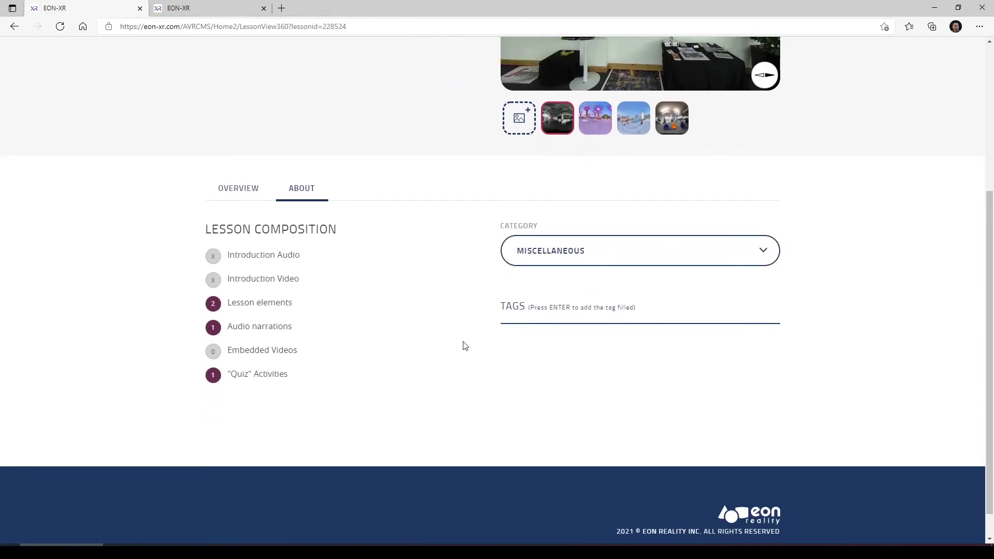
{"action": "scroll", "coordinate": [554, 348], "scroll_direction": "up", "scroll_amount": 1}
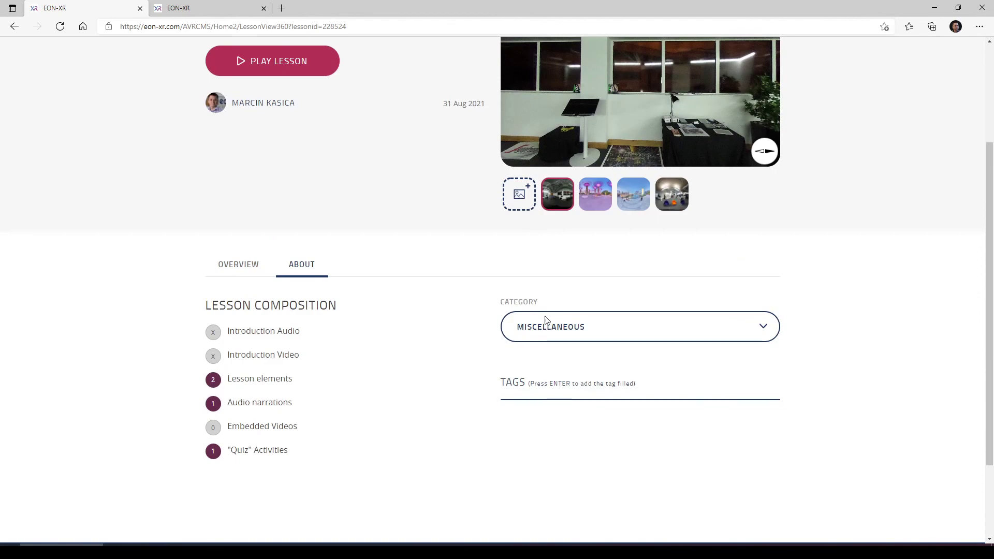